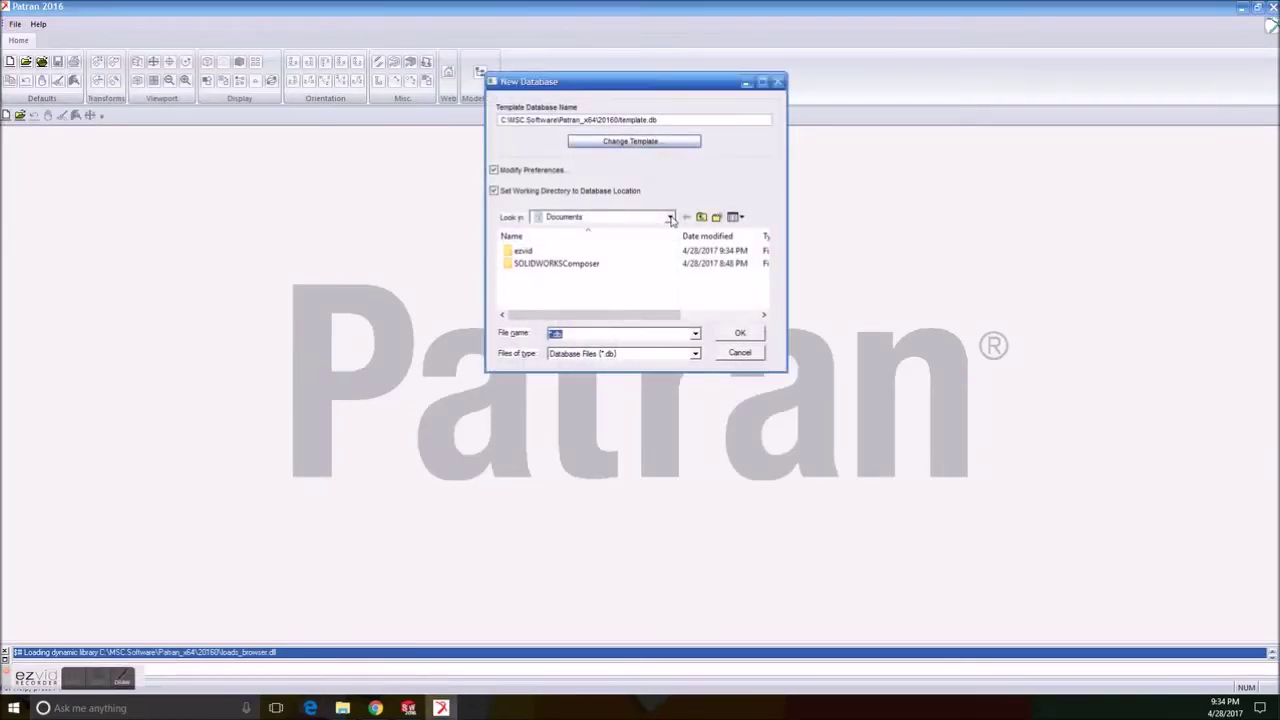
# Browse to the video folder under Alvaro > Modelacion Finita on the A10 (E:) drive
pyautogui.click(670, 217)
pyautogui.click(565, 294)
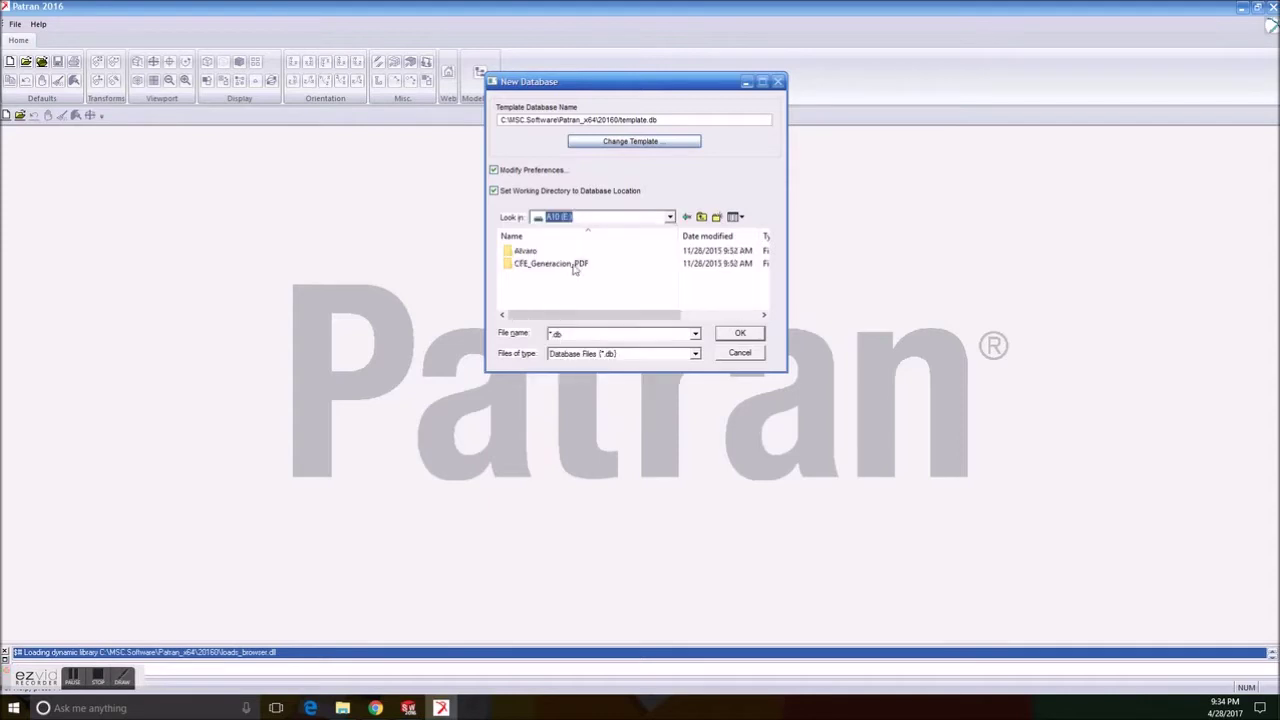
pyautogui.doubleClick(573, 253)
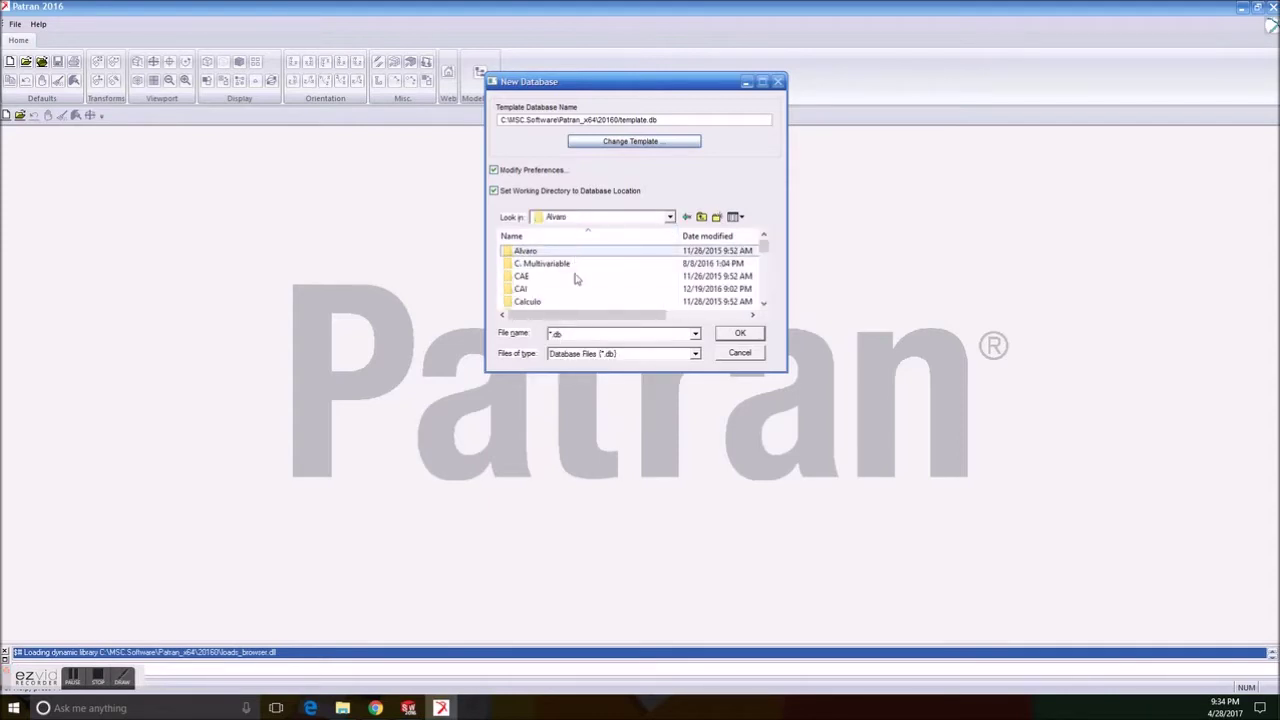
pyautogui.scroll(-5, 576, 280)
pyautogui.doubleClick(548, 288)
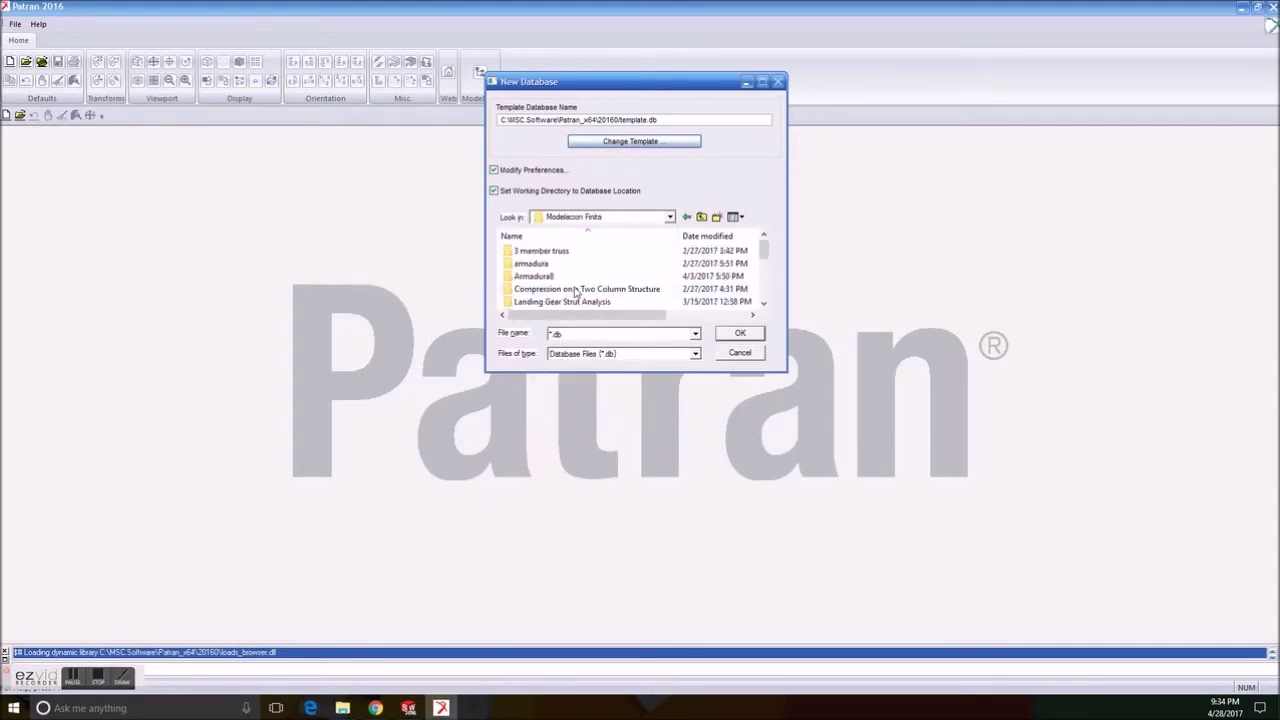
pyautogui.scroll(-2, 586, 281)
pyautogui.scroll(-1, 585, 285)
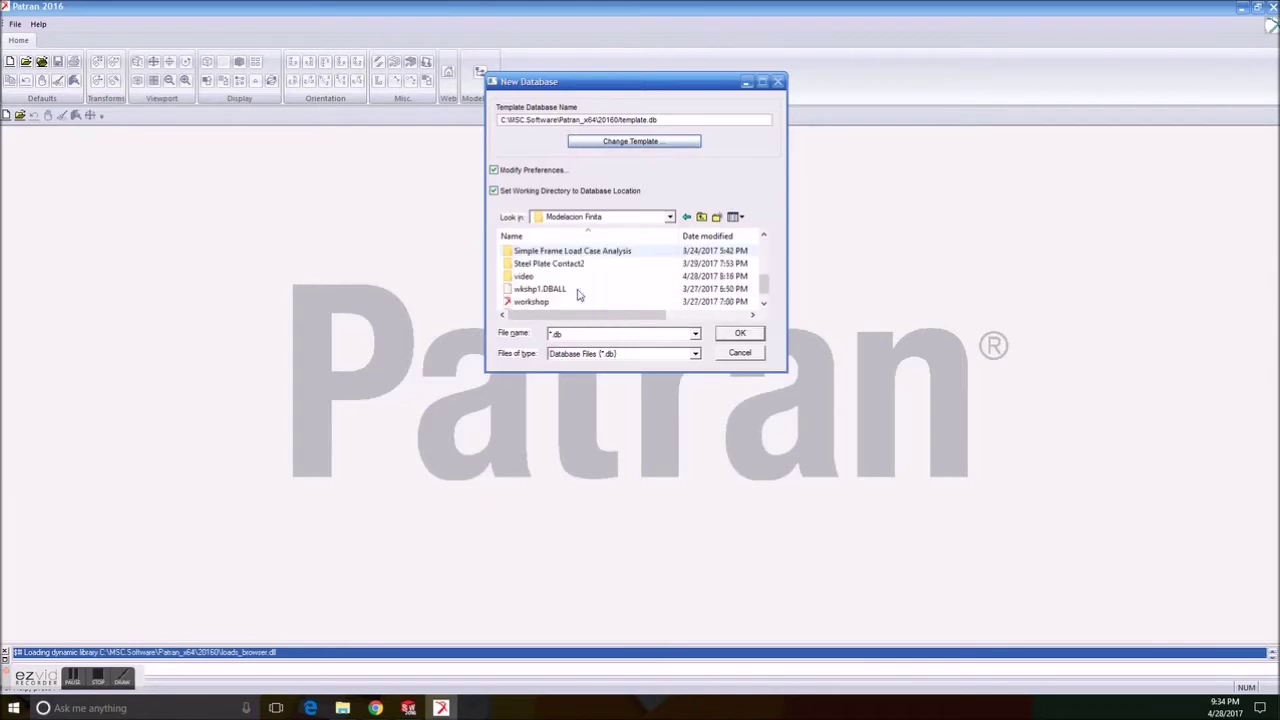
pyautogui.doubleClick(534, 277)
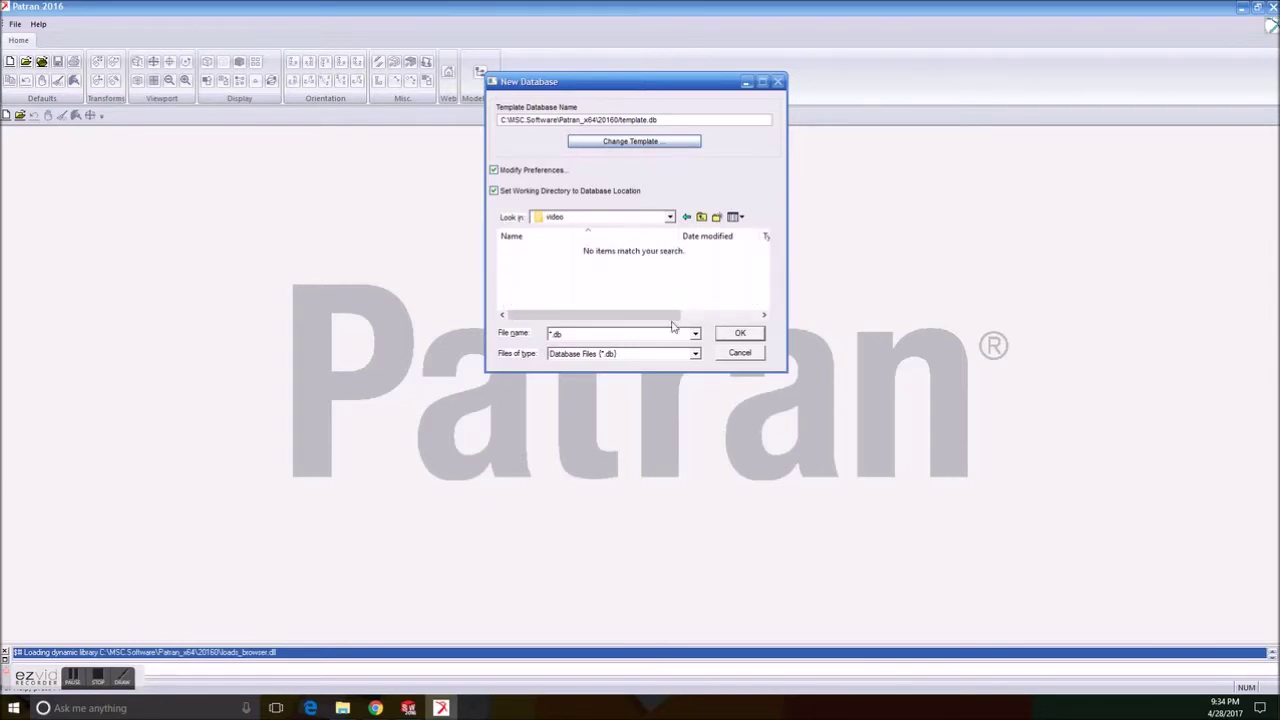
# Create a new database named 'video' with the database file type
pyautogui.click(645, 354)
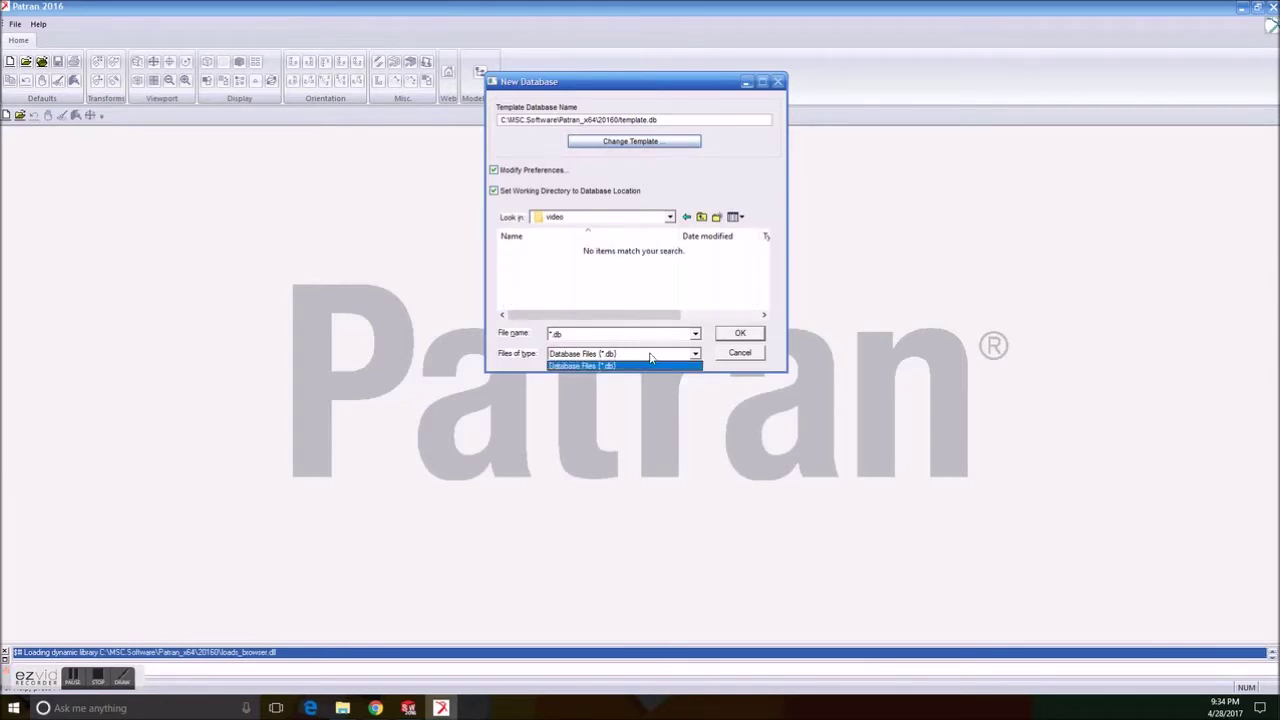
pyautogui.click(606, 340)
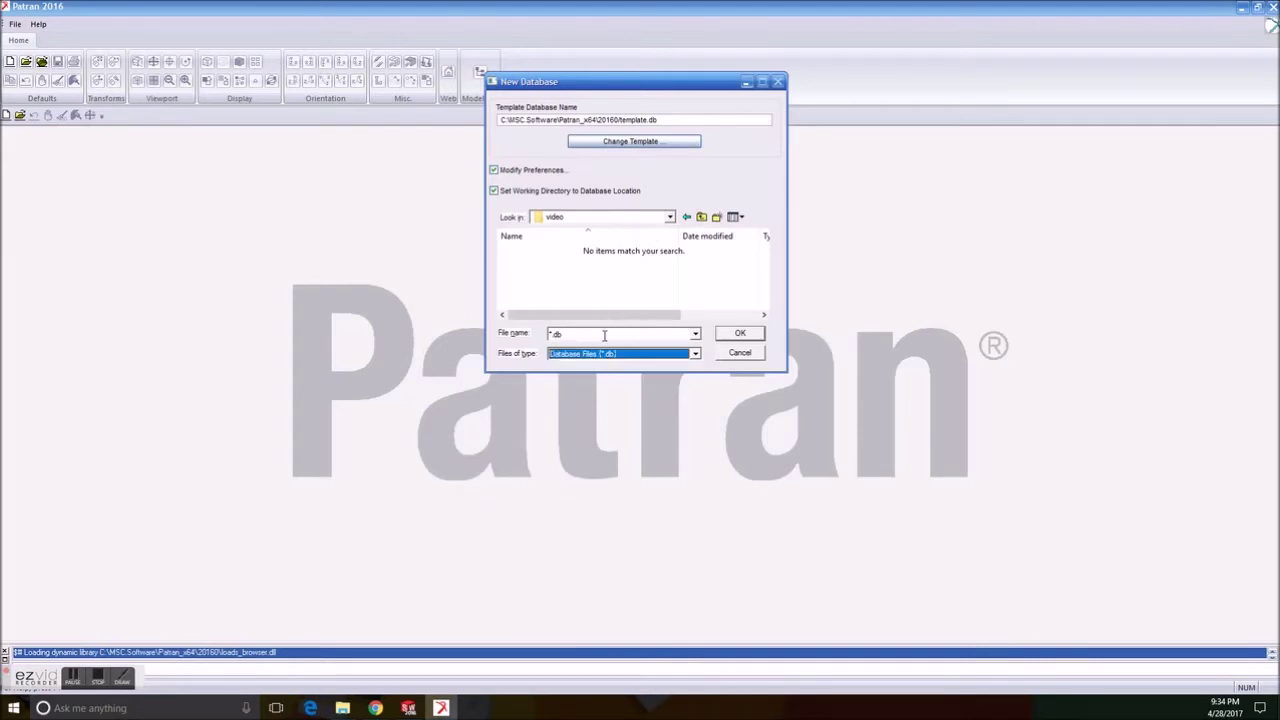
pyautogui.doubleClick(588, 335)
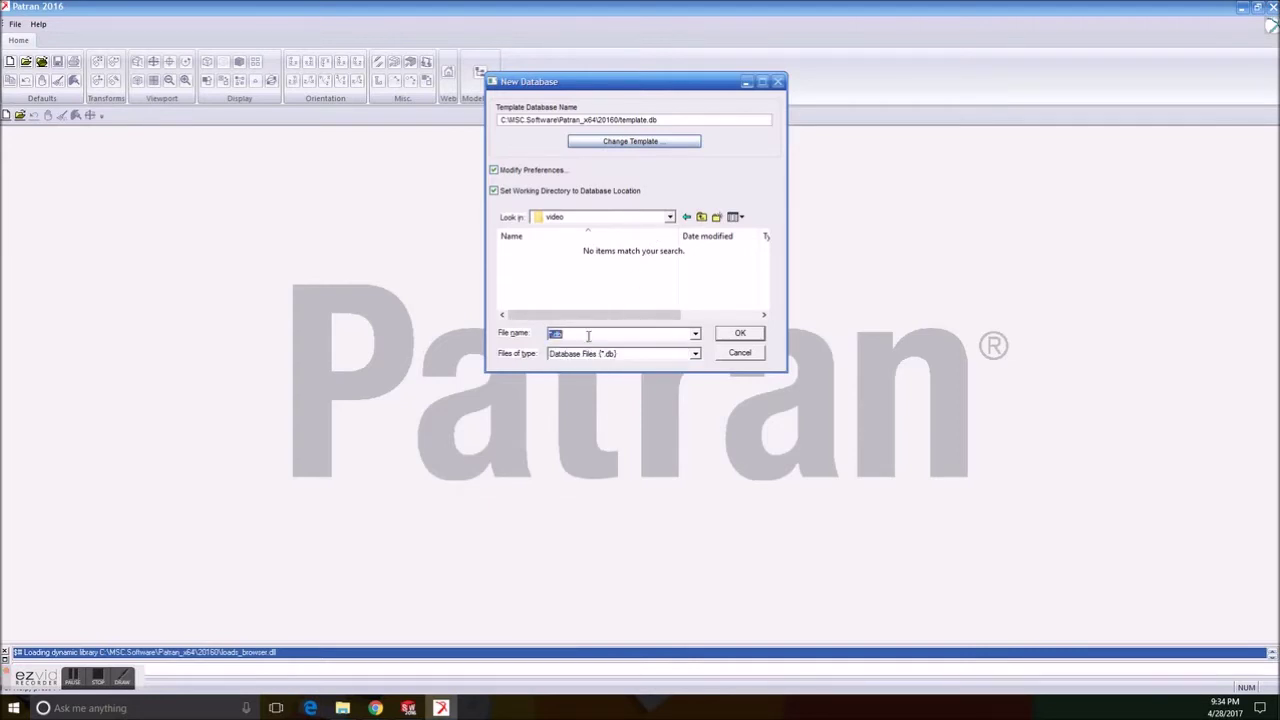
pyautogui.write('video')
pyautogui.click(741, 333)
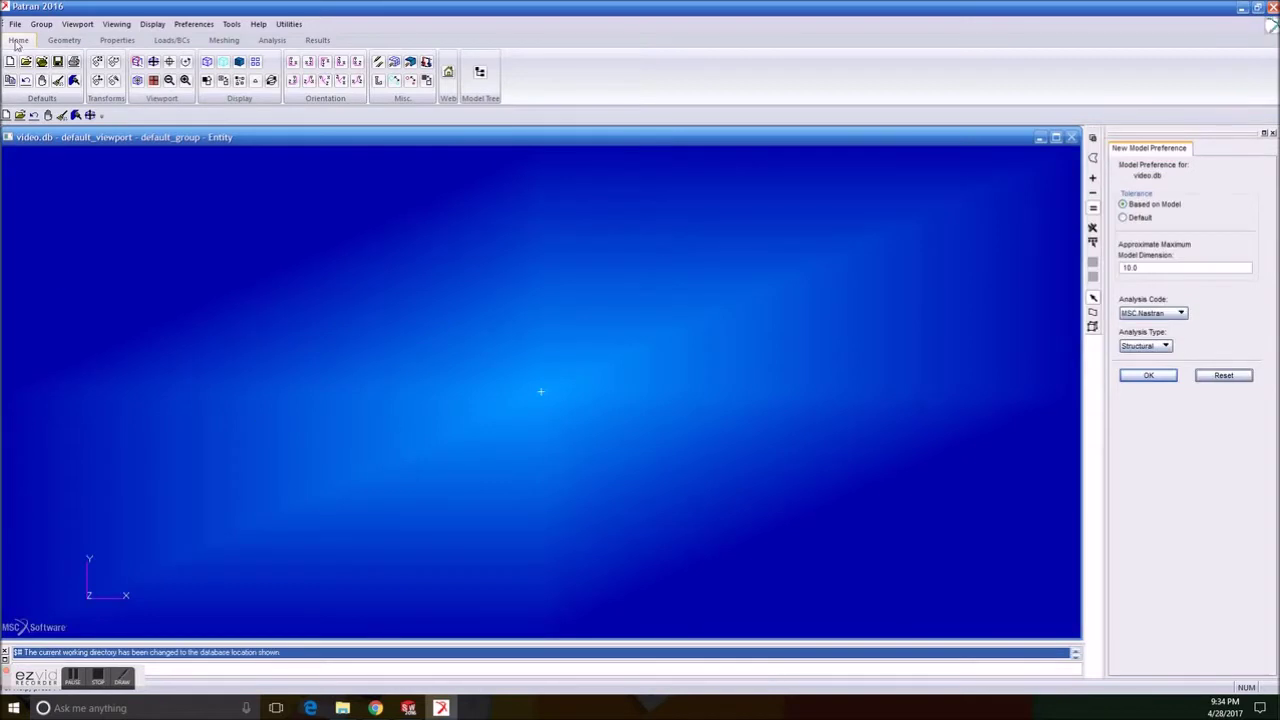
# Import Part.x_t through File > Import, dismiss the Parasolid summary, and tilt the view slightly
pyautogui.click(15, 23)
pyautogui.click(40, 143)
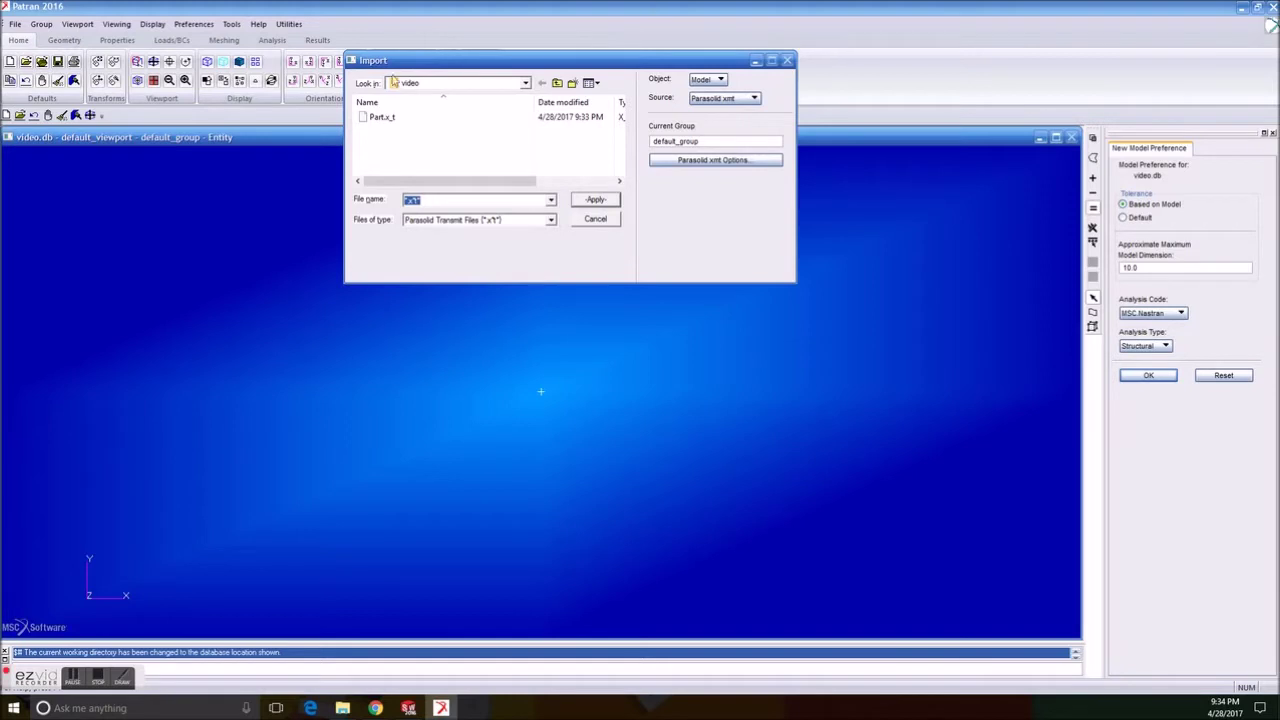
pyautogui.doubleClick(414, 119)
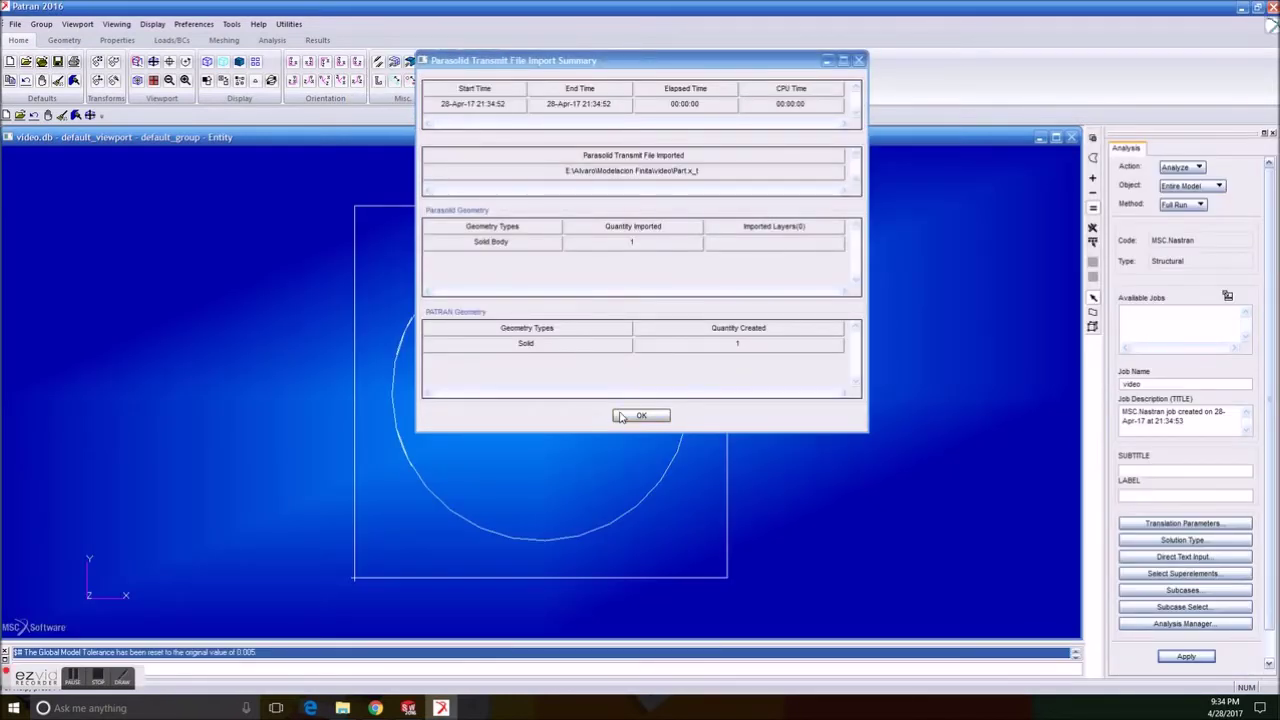
pyautogui.click(616, 416)
pyautogui.moveTo(817, 287); pyautogui.dragTo(767, 293, button='middle')
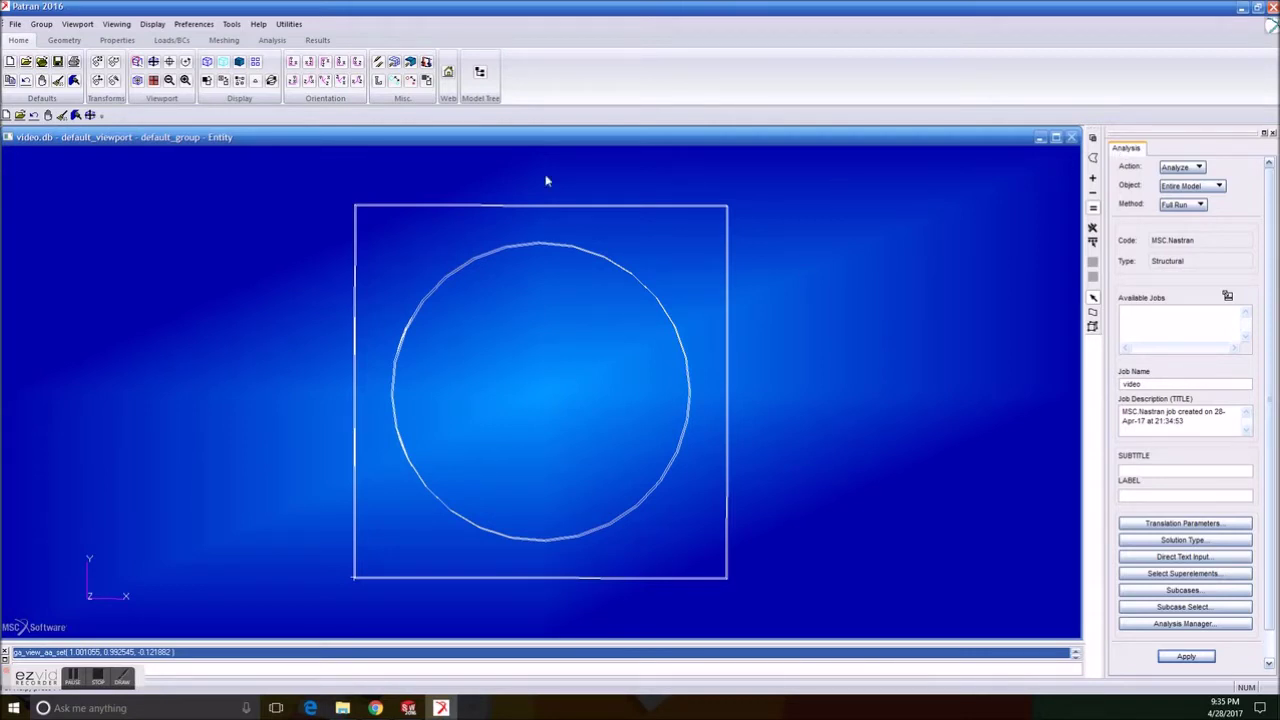
# Set up a Create/Mesh/Solid TetMesh with a manual 0.25 global edge length on Solid 1
pyautogui.click(224, 40)
pyautogui.click(1172, 169)
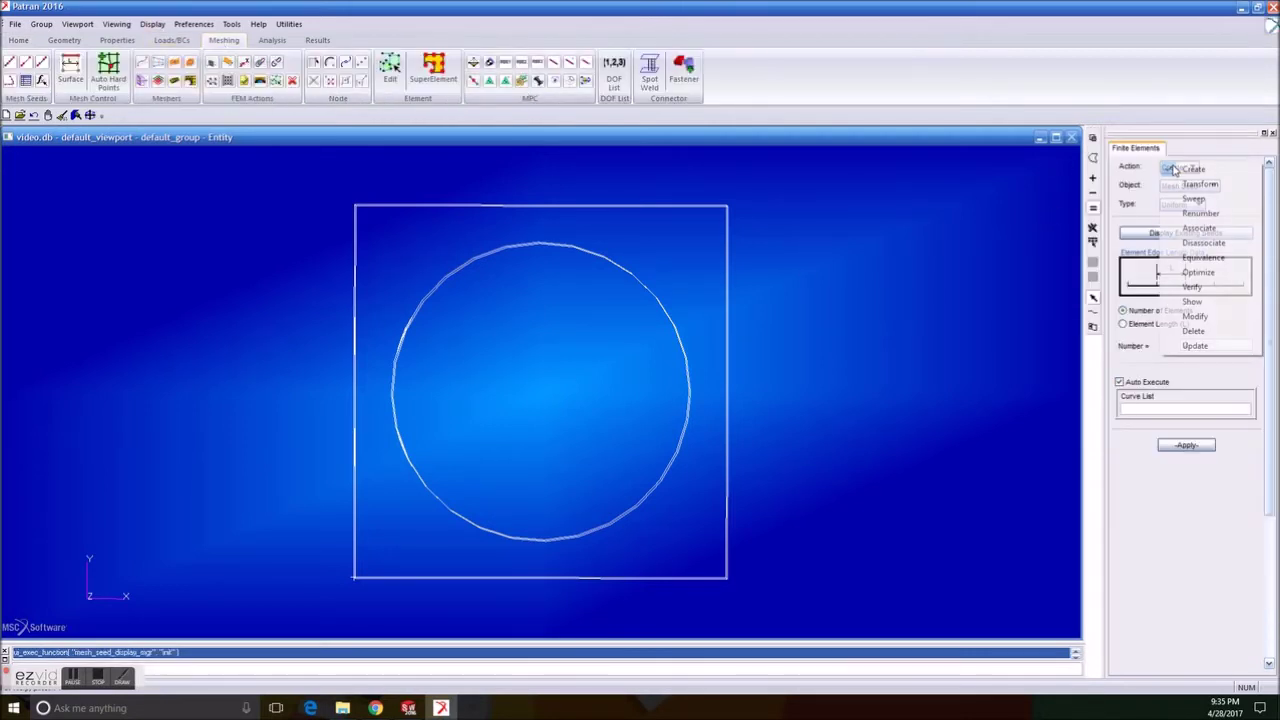
pyautogui.click(1194, 169)
pyautogui.click(1178, 185)
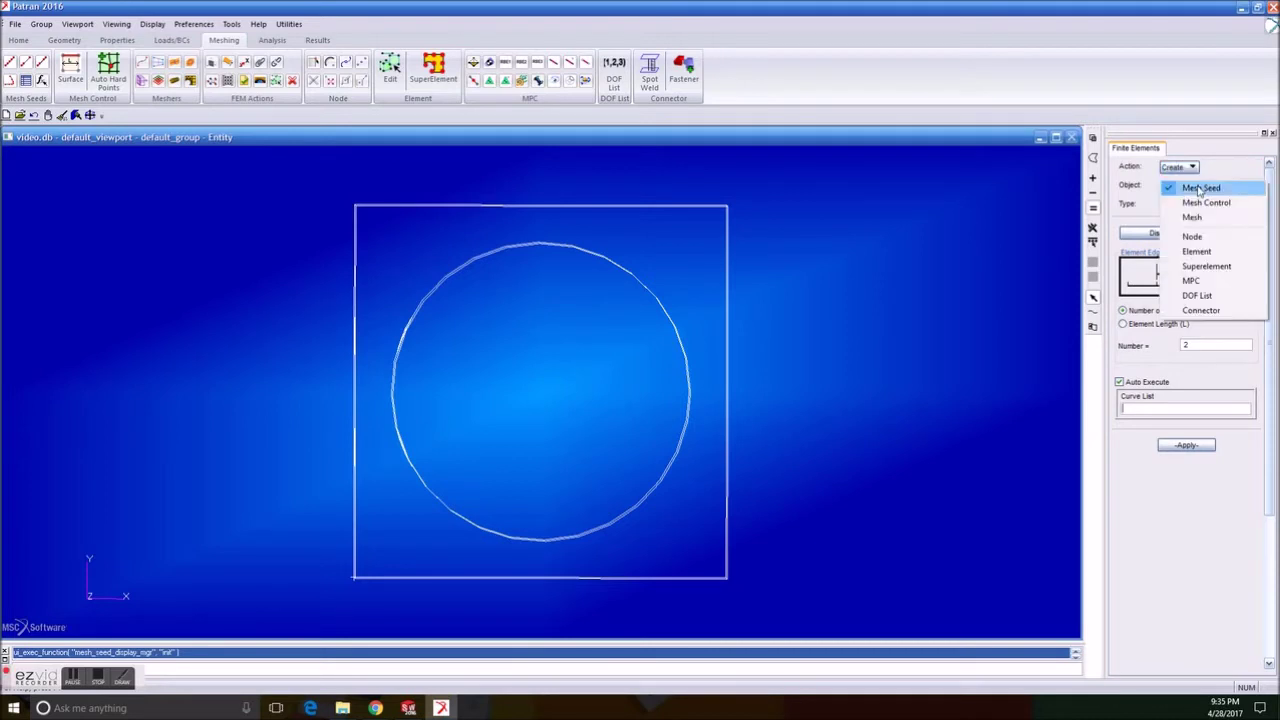
pyautogui.click(1195, 217)
pyautogui.click(1180, 204)
pyautogui.click(1172, 236)
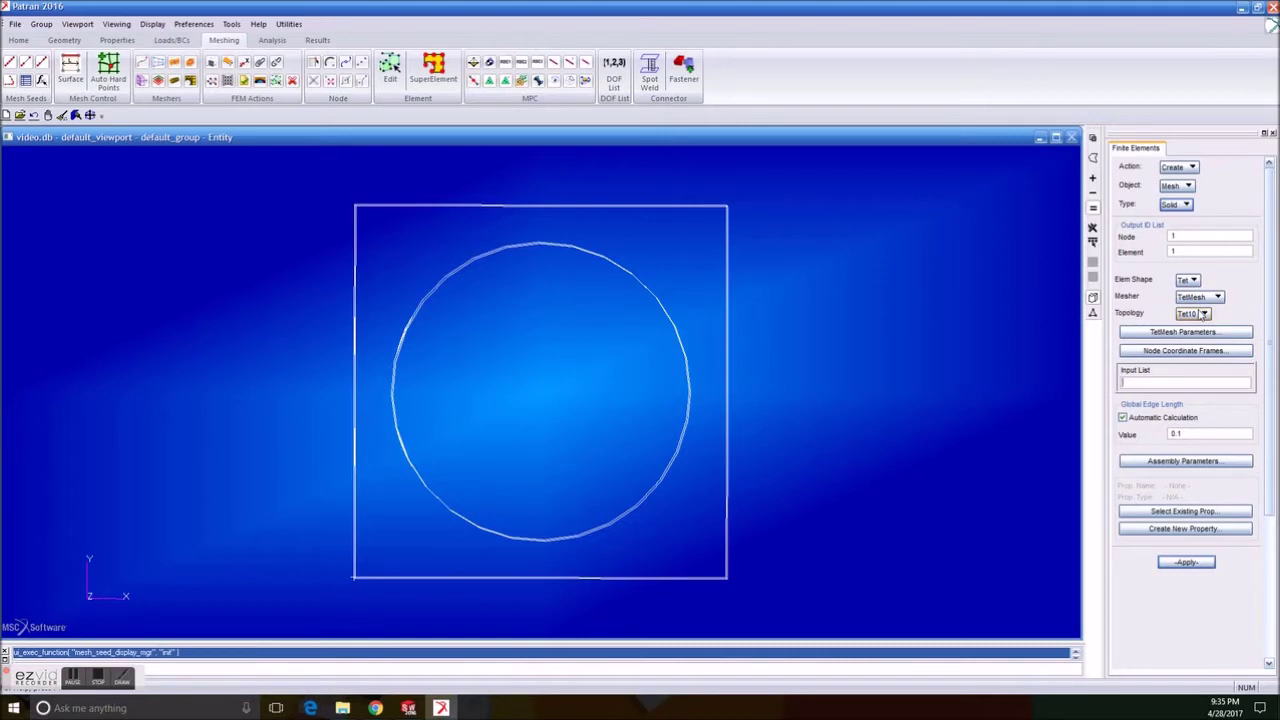
pyautogui.click(1141, 421)
pyautogui.click(1194, 432)
pyautogui.write('0.25')
pyautogui.moveTo(765, 606); pyautogui.dragTo(316, 185)
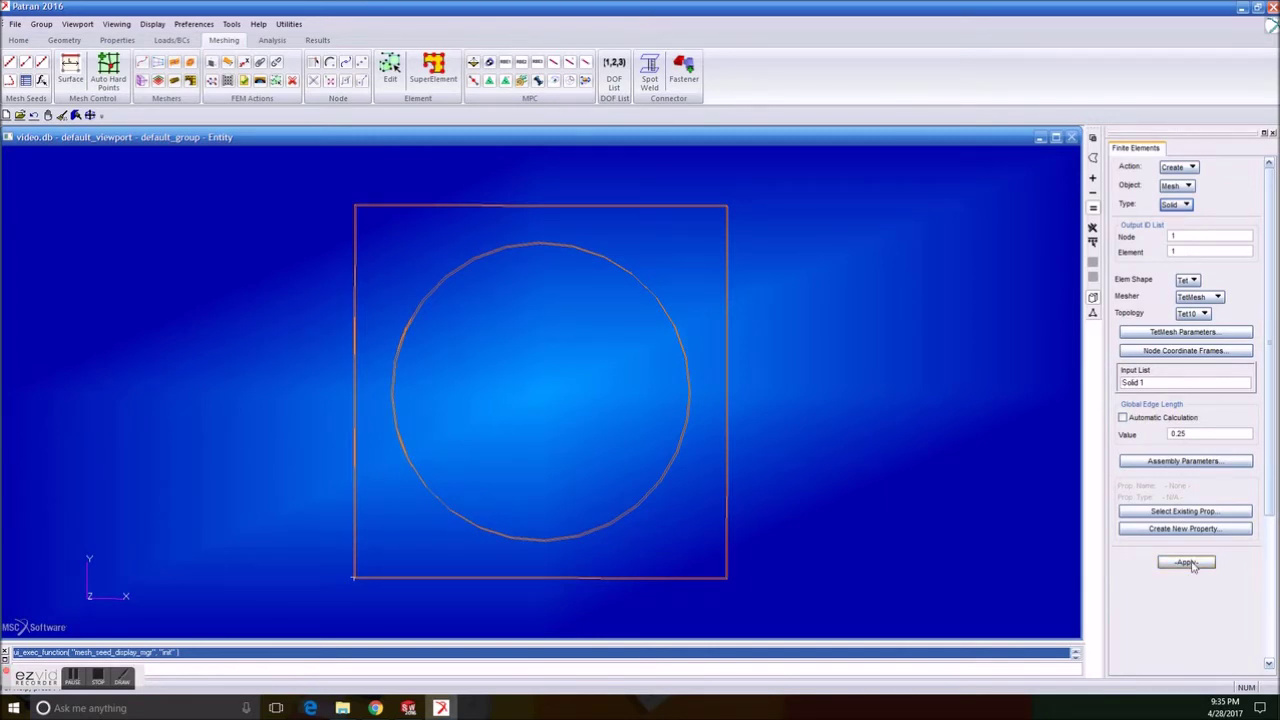
# Mesh the plate into 1264 Tet10 elements and display it smooth shaded
pyautogui.click(1187, 563)
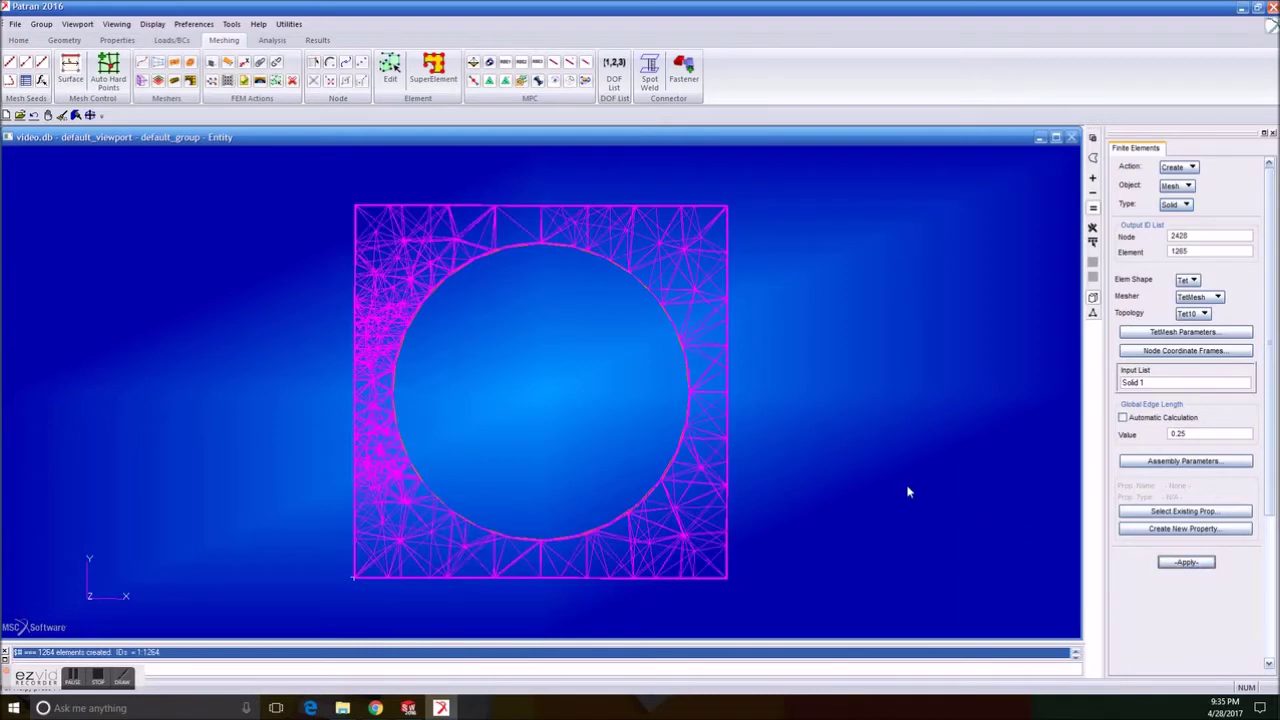
pyautogui.moveTo(609, 420)
pyautogui.mouseDown(button='middle')
pyautogui.moveTo(651, 421)
pyautogui.moveTo(611, 420)
pyautogui.mouseUp(button='middle')
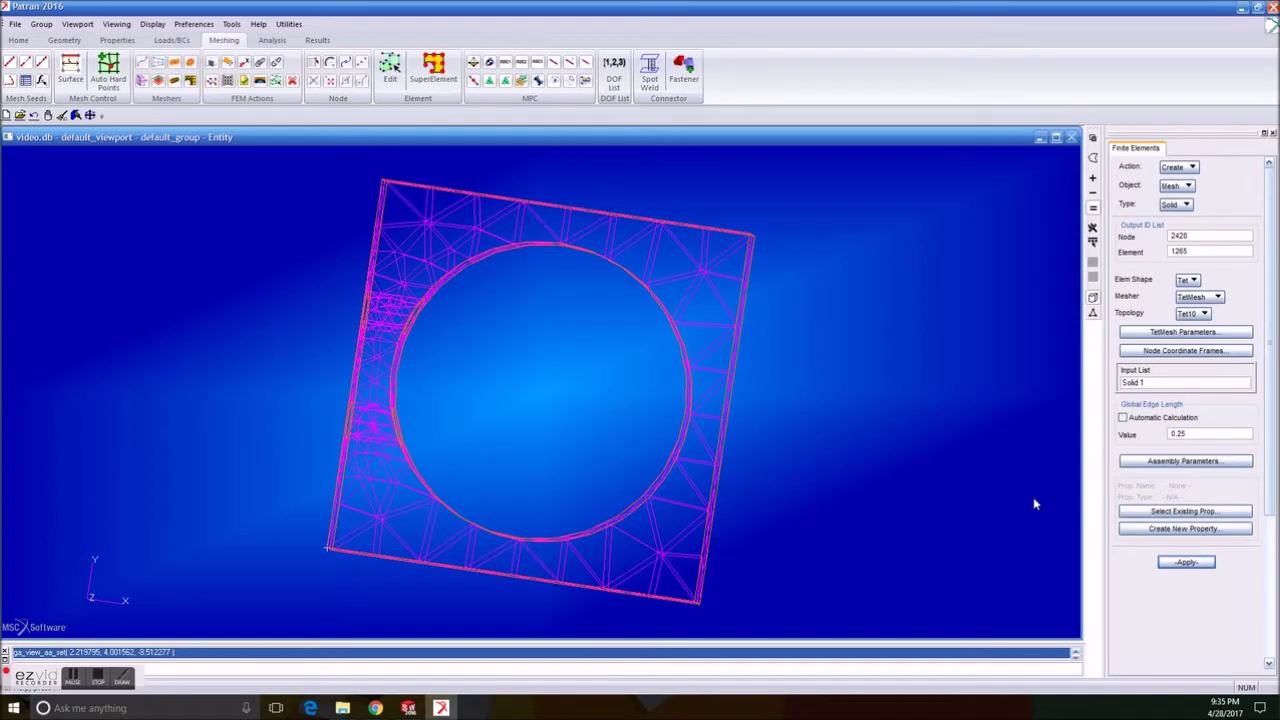
pyautogui.click(18, 40)
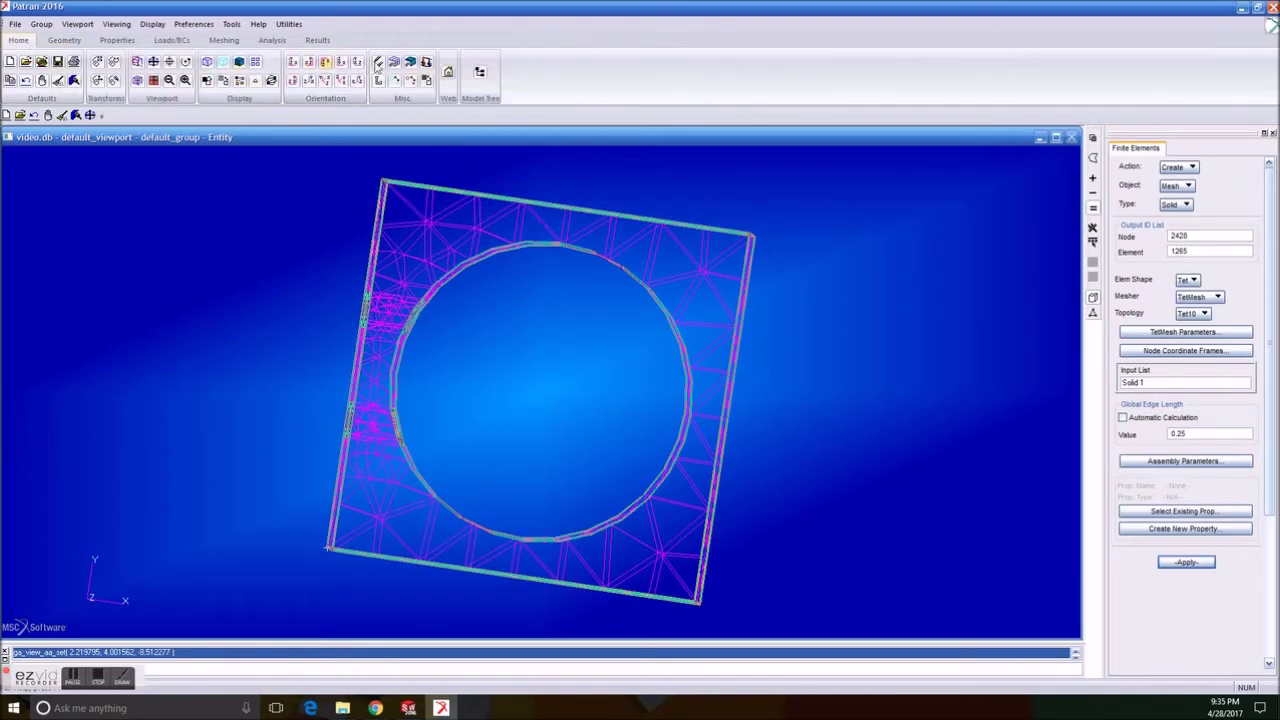
pyautogui.click(239, 62)
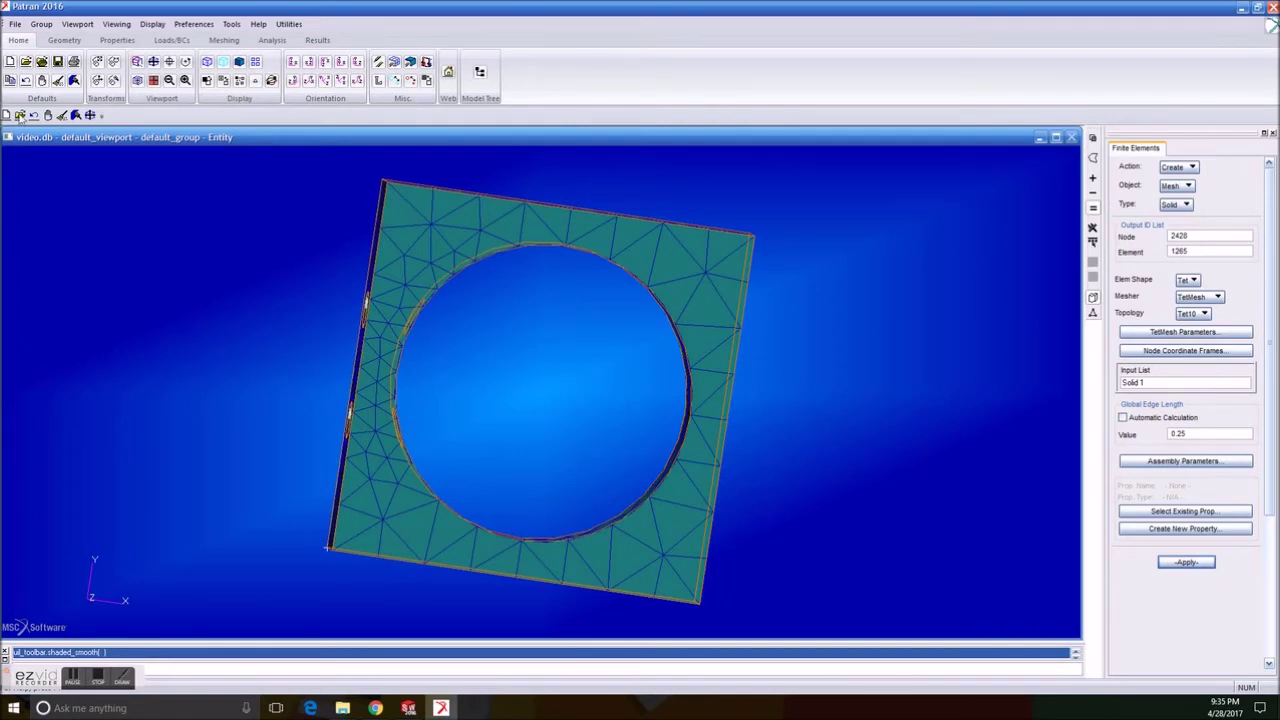
pyautogui.click(171, 40)
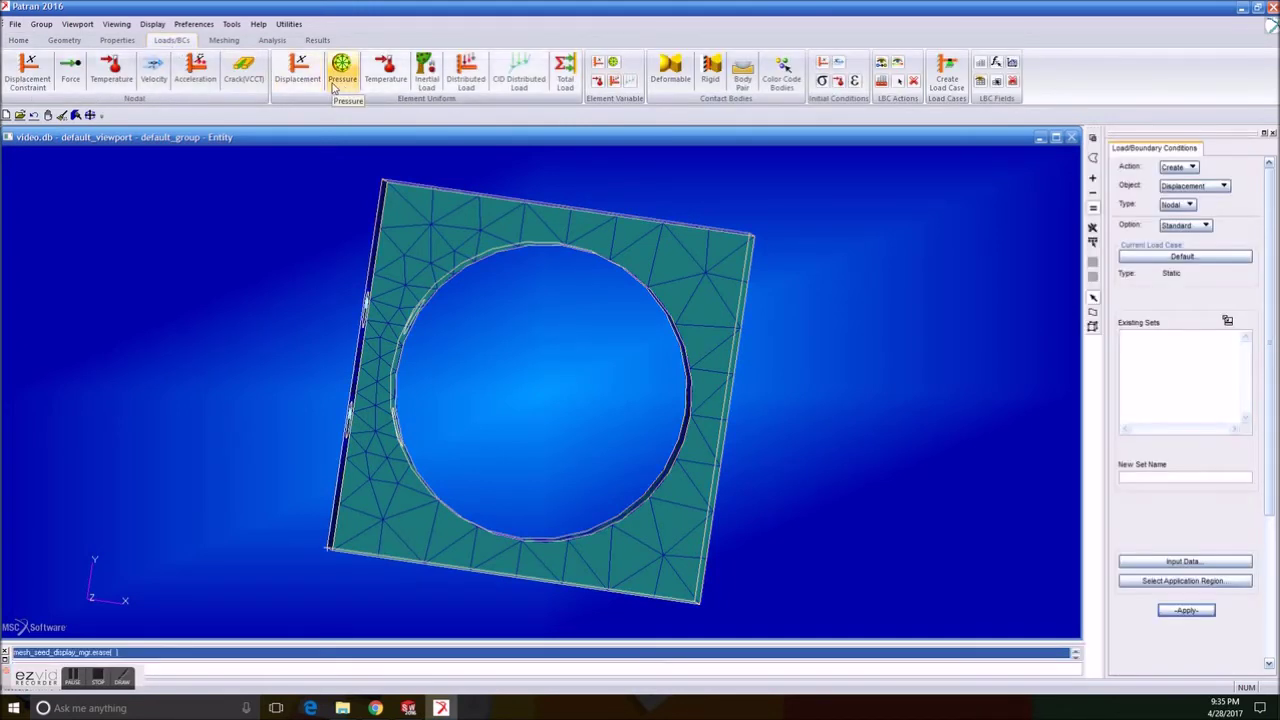
# Define a Total Load set named 'force' with load vector <0 0 -2000>, correcting a mistyped entry
pyautogui.click(1186, 188)
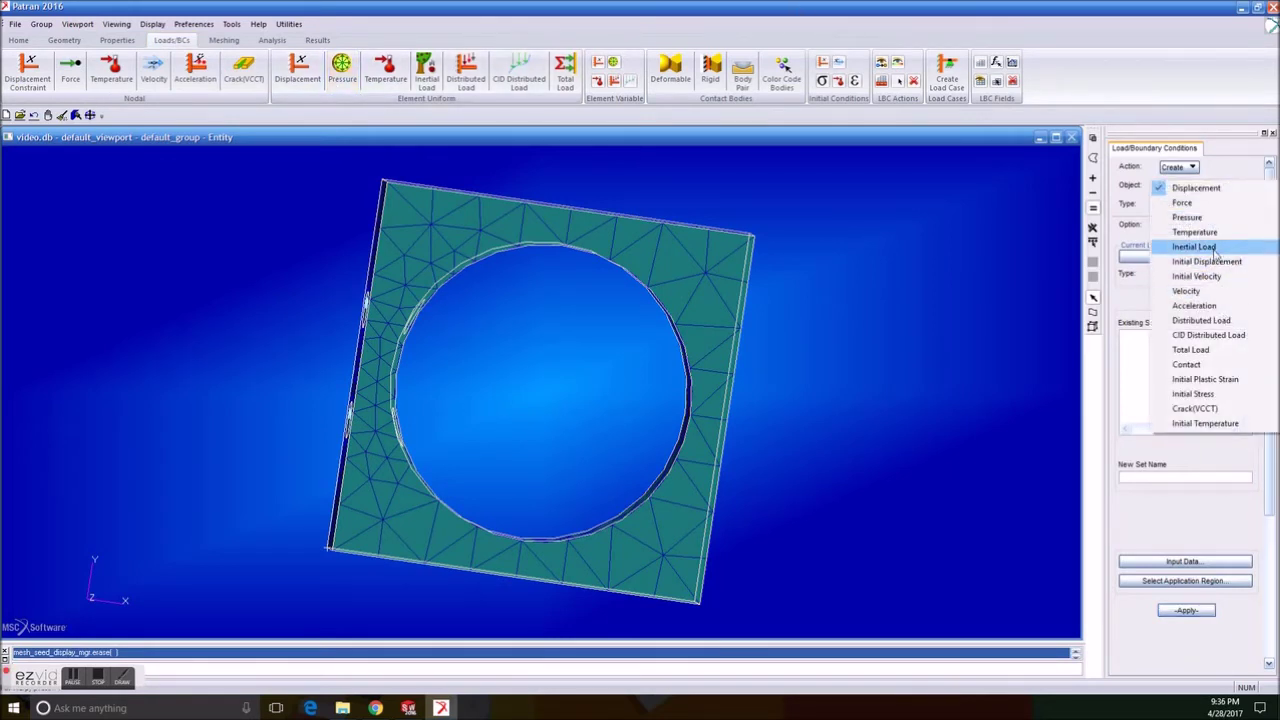
pyautogui.click(1192, 349)
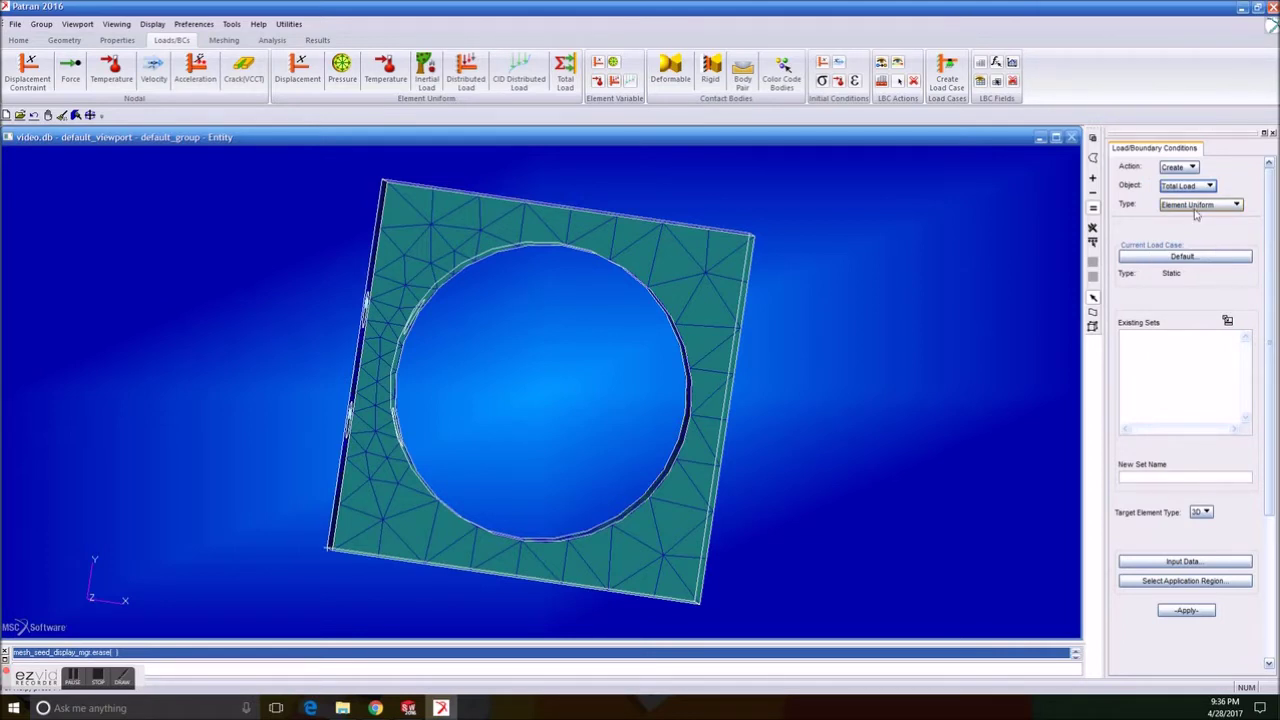
pyautogui.click(1157, 478)
pyautogui.write('force')
pyautogui.click(1180, 562)
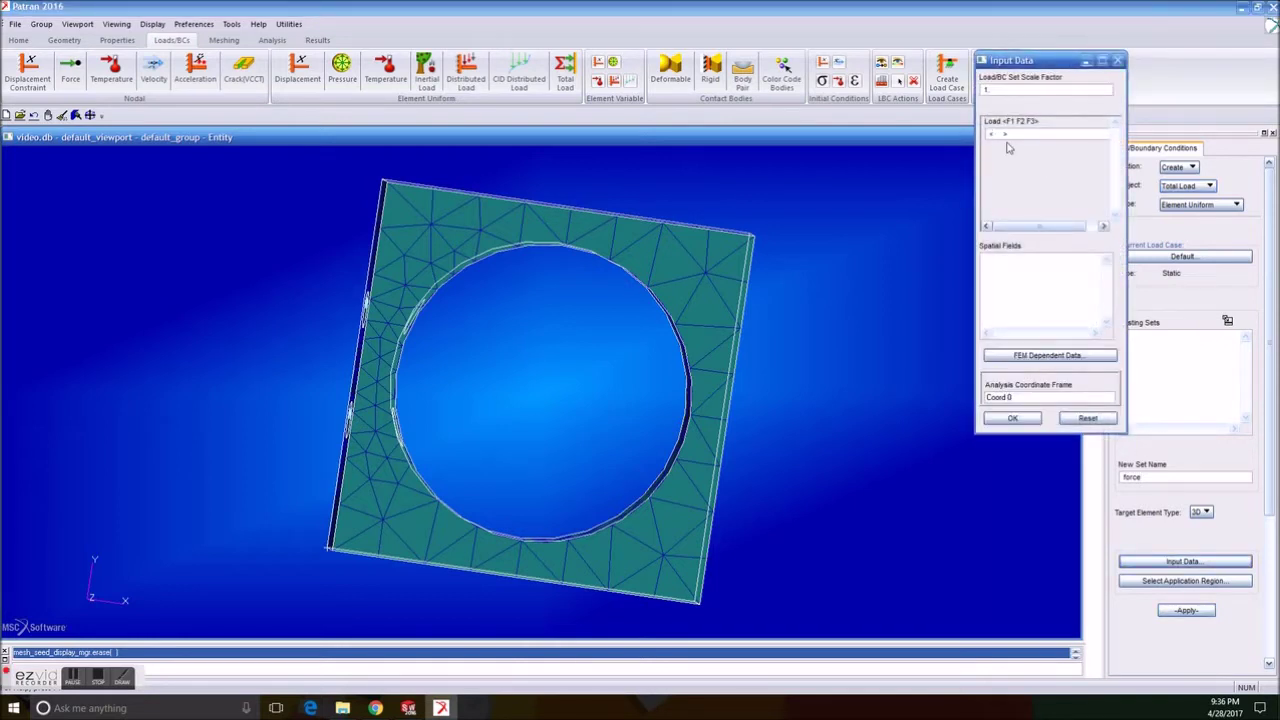
pyautogui.write('-2000 0 0')
pyautogui.press('BackSpace')
pyautogui.press('BackSpace')
pyautogui.press('BackSpace')
pyautogui.press('BackSpace')
pyautogui.press('BackSpace')
pyautogui.press('BackSpace')
pyautogui.press('BackSpace')
pyautogui.press('BackSpace')
pyautogui.press('BackSpace')
pyautogui.write('0 0 -2000')
pyautogui.click(1024, 419)
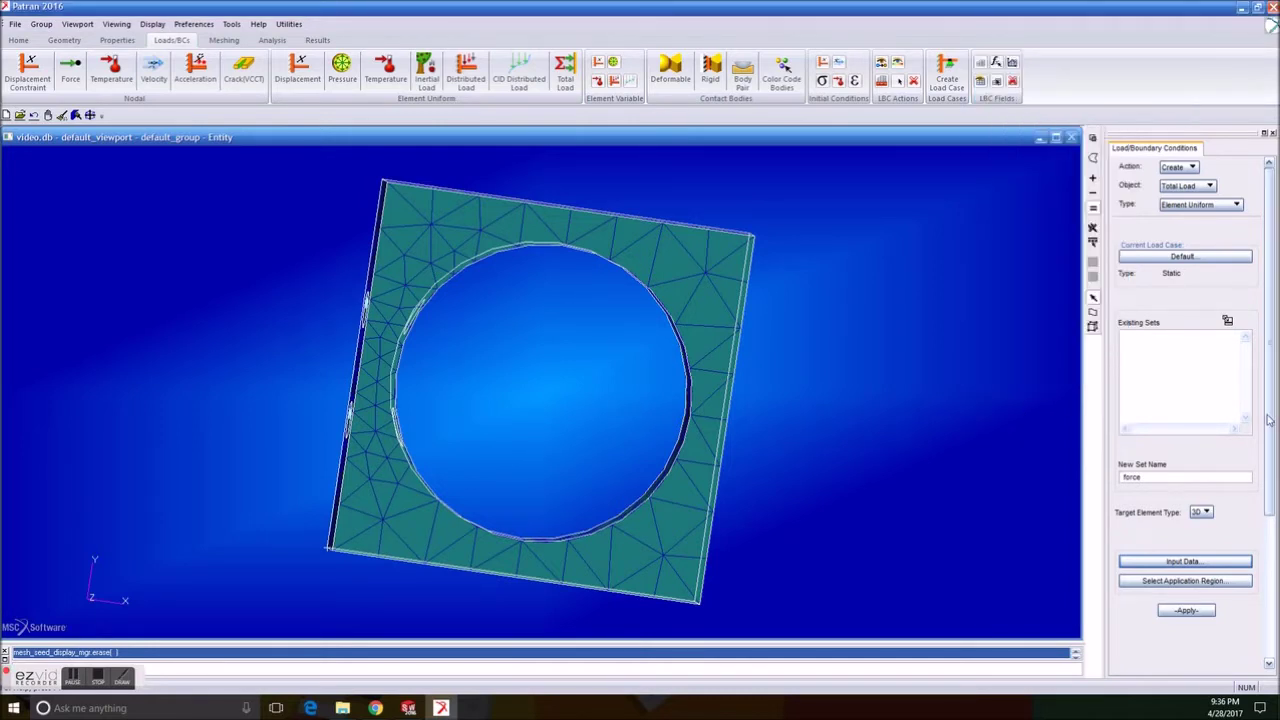
# Apply the force load to the large hole's cylindrical wall (Solid 1.5) and create the set
pyautogui.click(1190, 581)
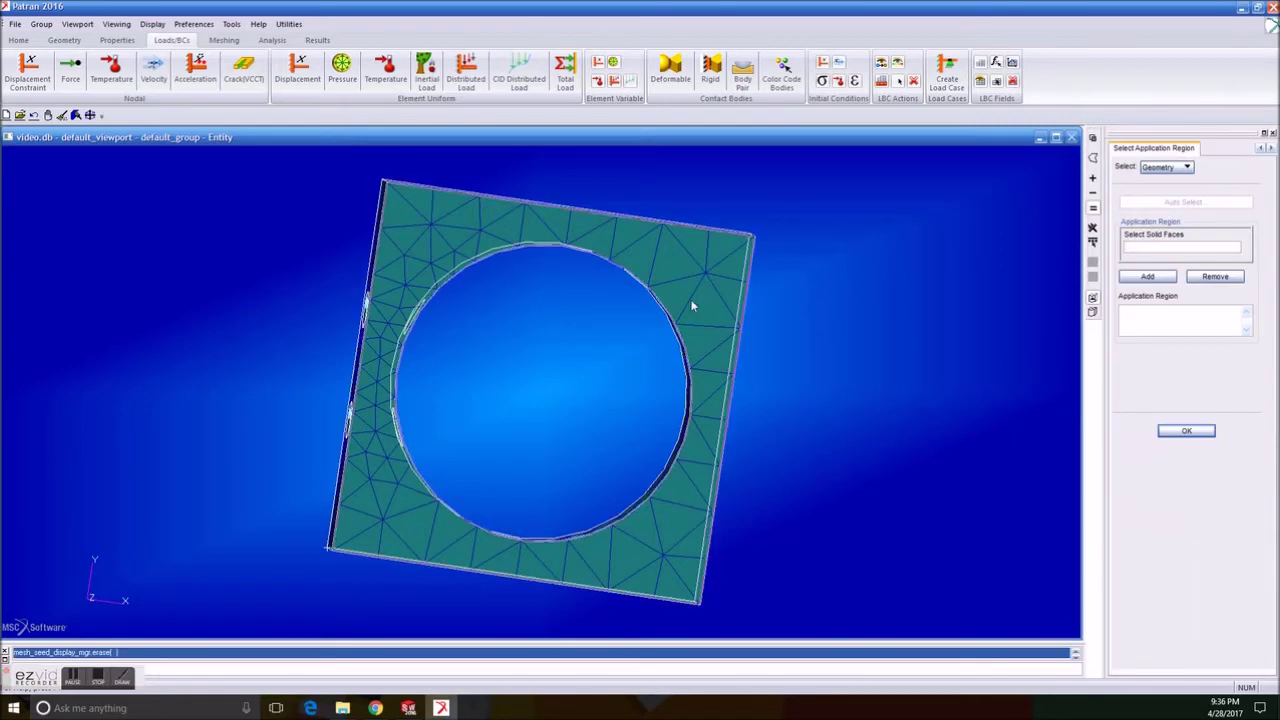
pyautogui.moveTo(753, 348); pyautogui.dragTo(754, 364, button='middle')
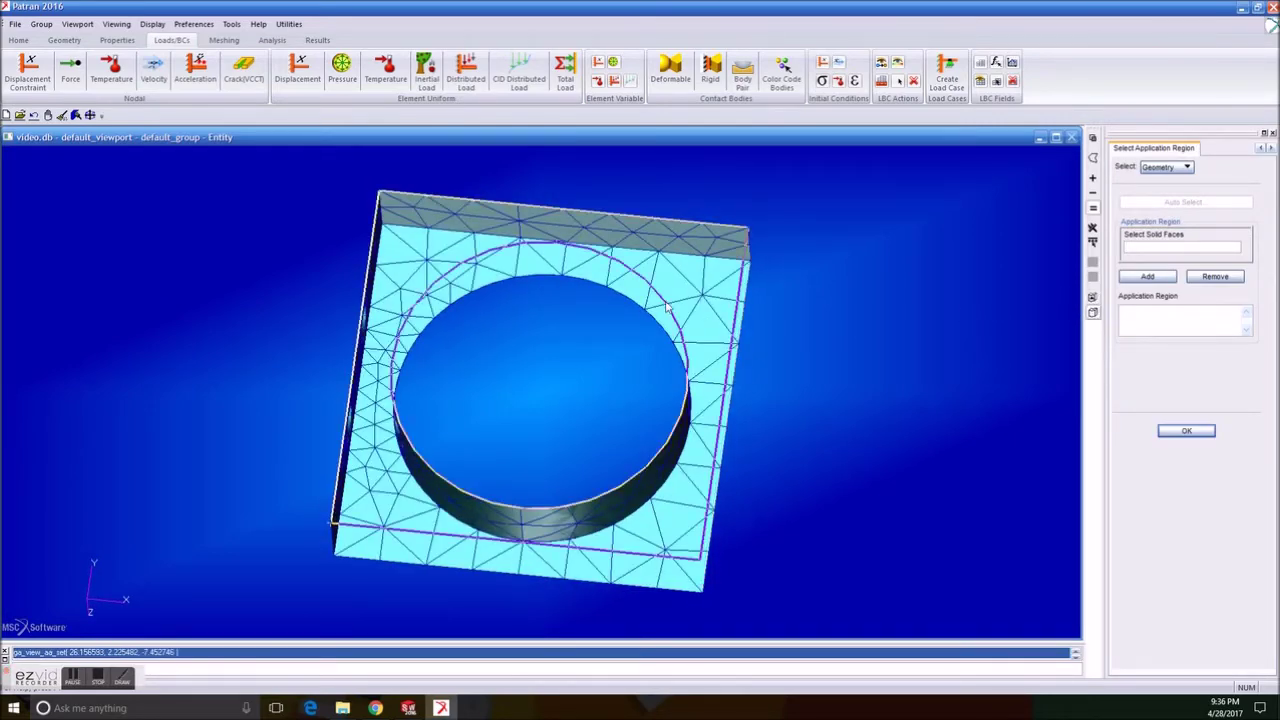
pyautogui.click(686, 497)
pyautogui.click(1160, 279)
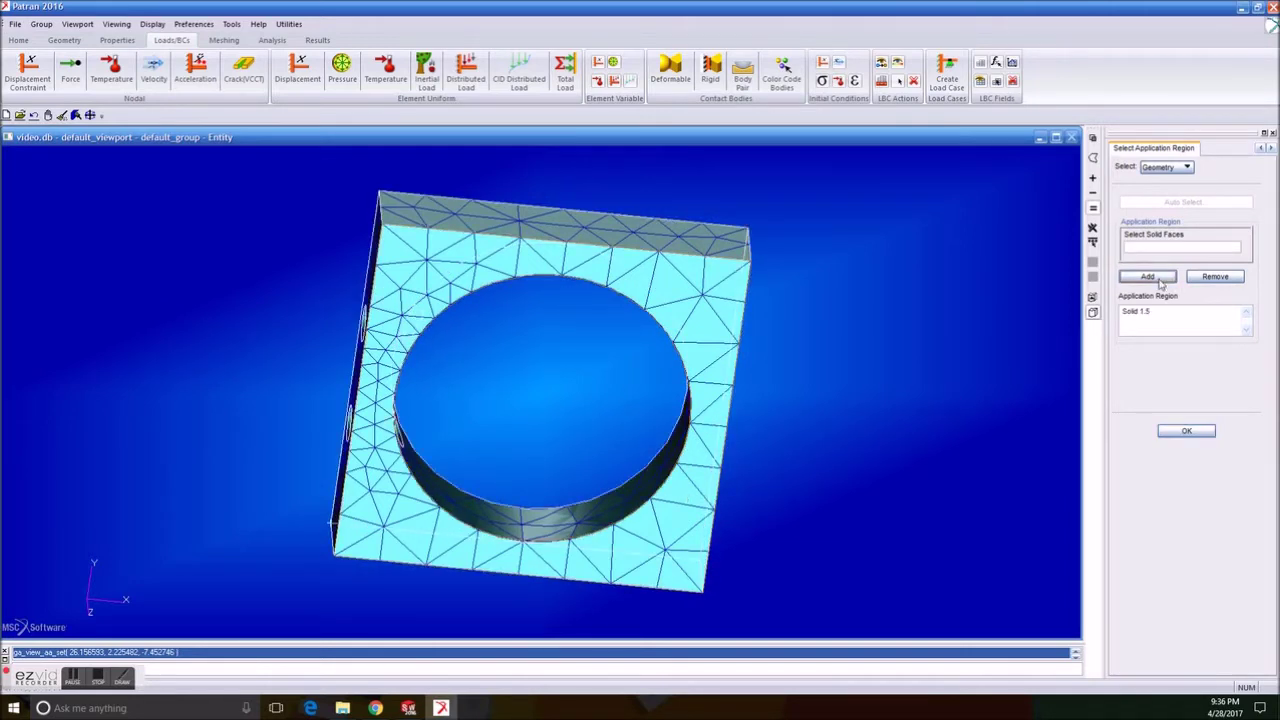
pyautogui.click(1191, 431)
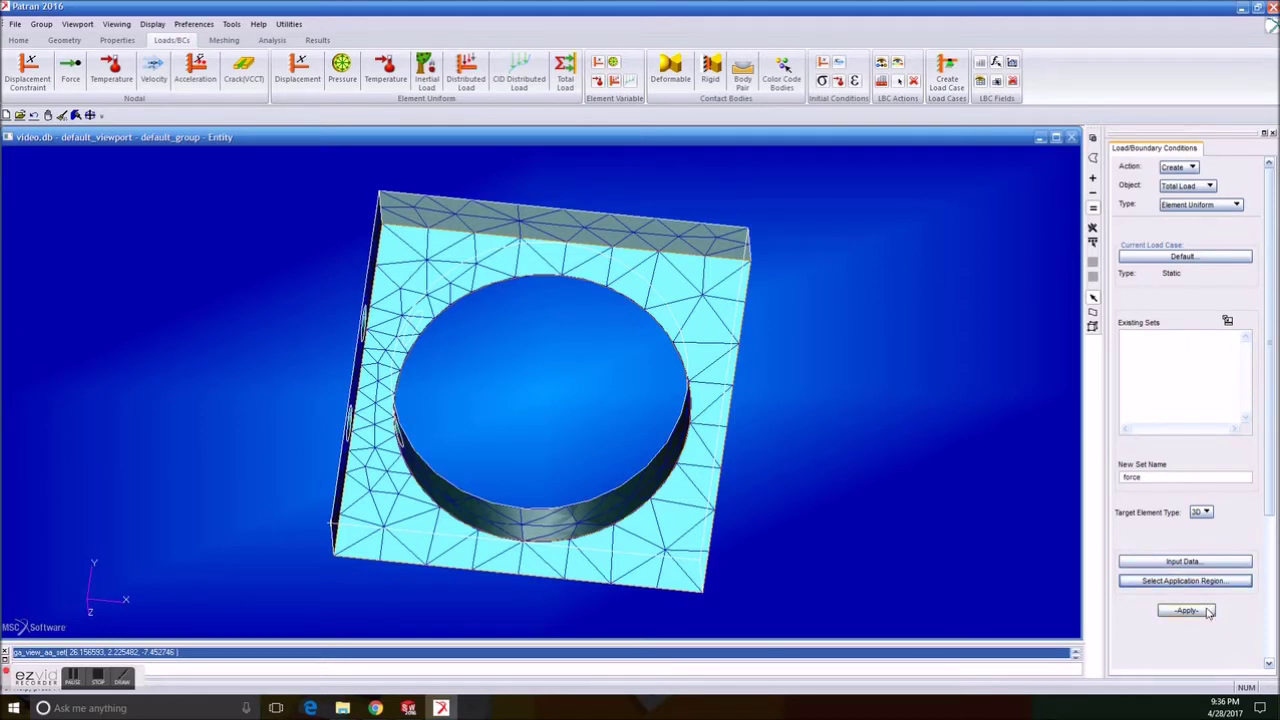
pyautogui.click(1186, 610)
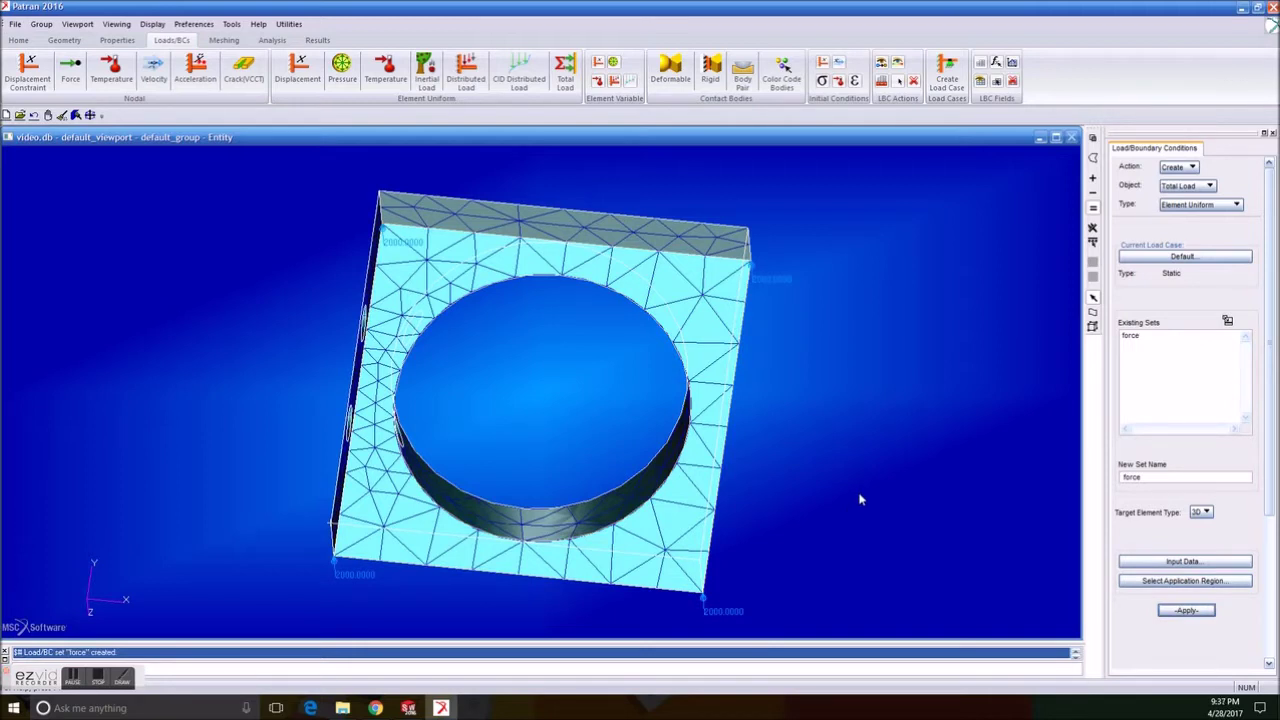
pyautogui.click(1195, 189)
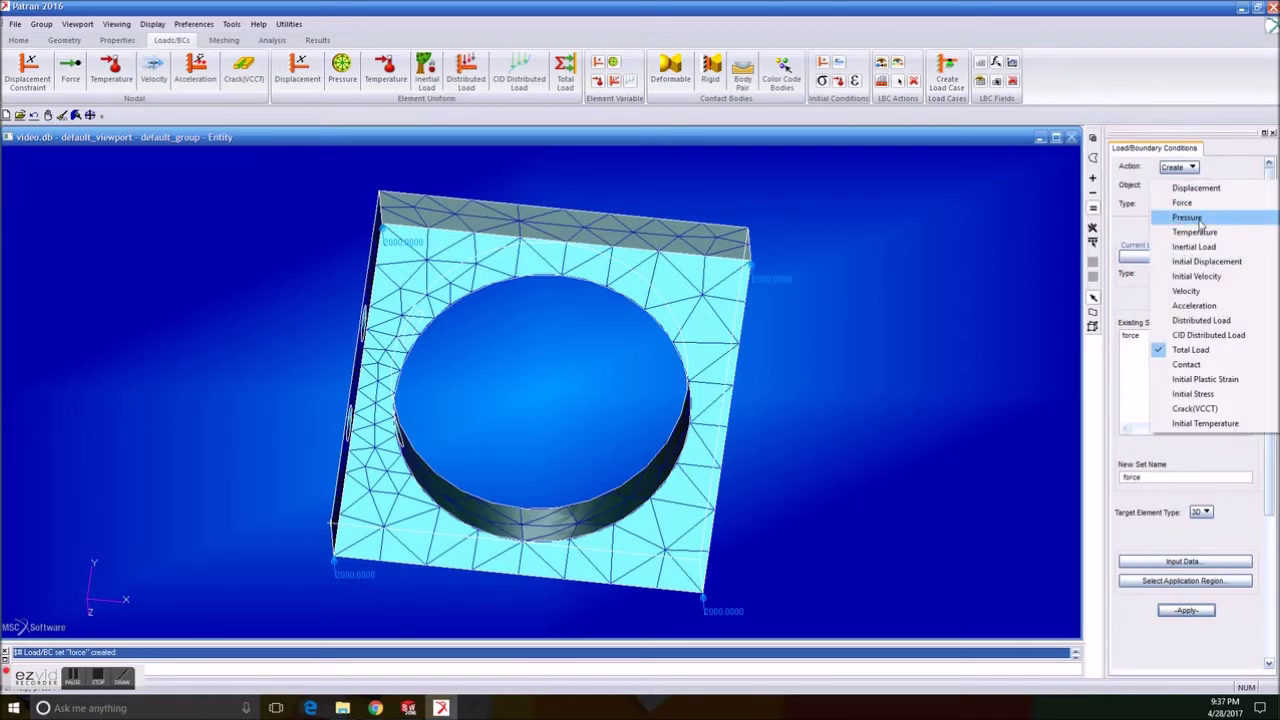
# Define a nodal displacement set named 'fixed' with zero translations <0 0 0>
pyautogui.click(1195, 188)
pyautogui.click(1200, 205)
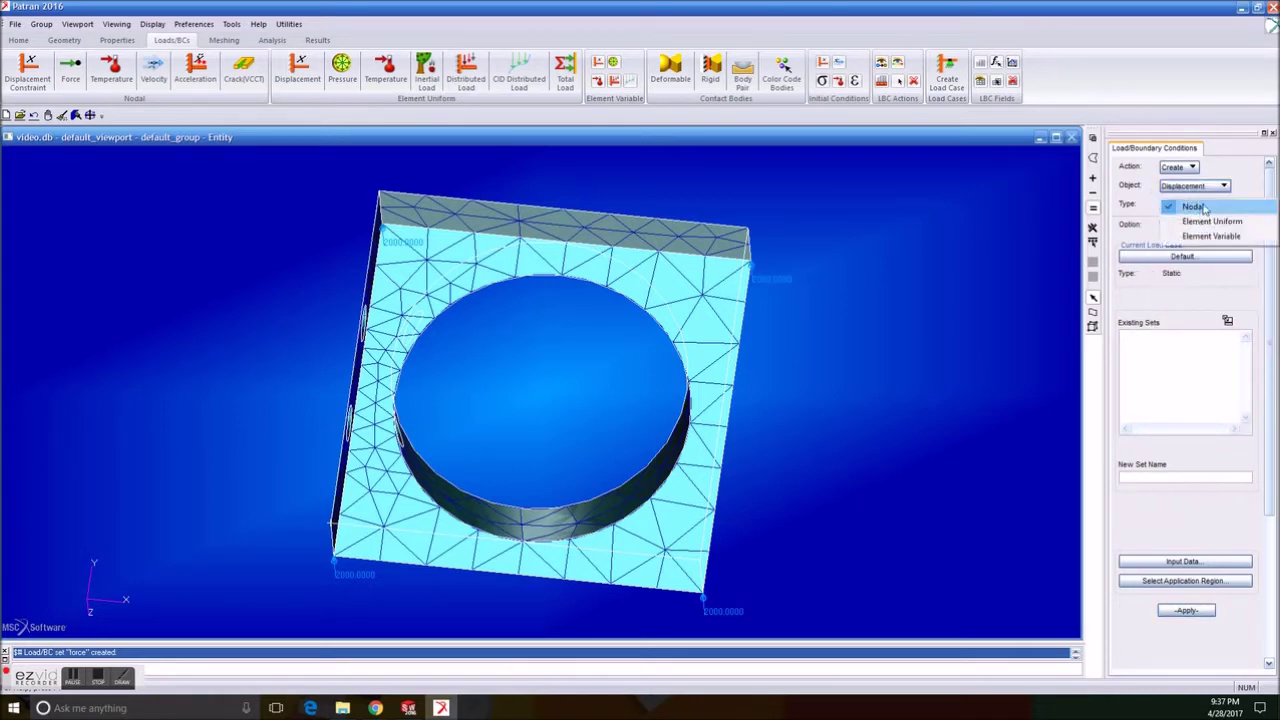
pyautogui.click(1204, 208)
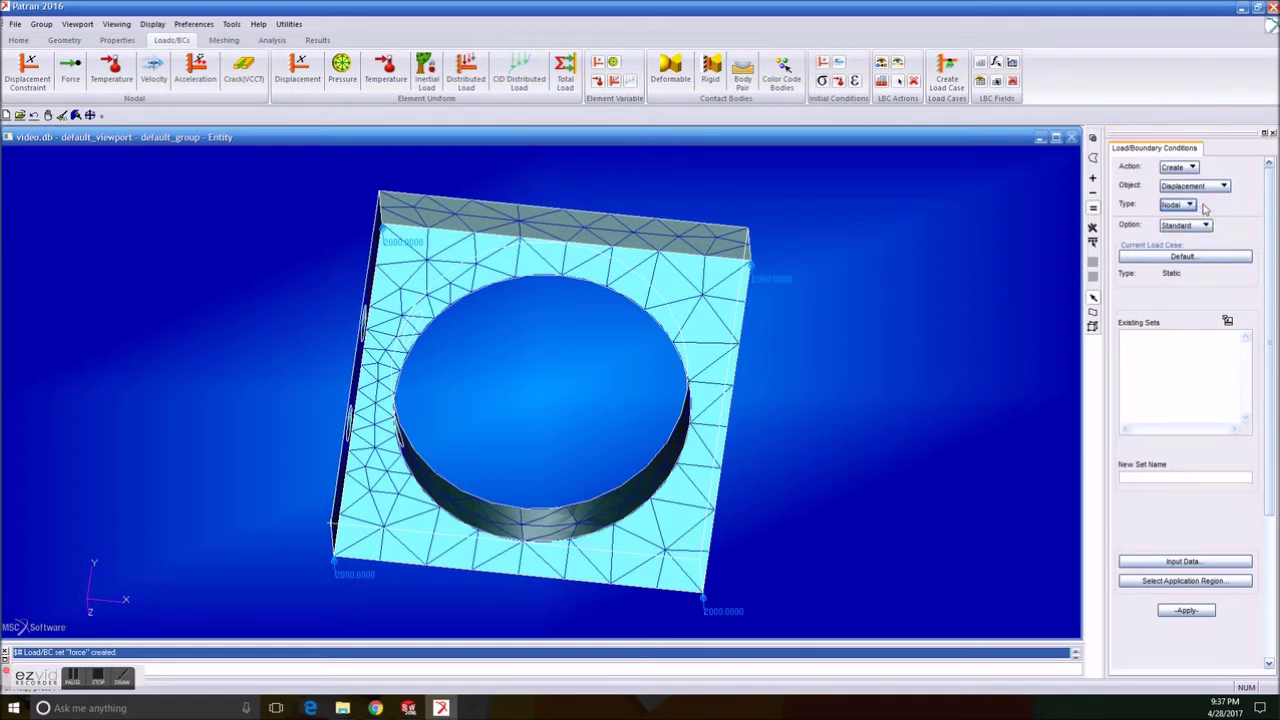
pyautogui.click(1165, 478)
pyautogui.write('fixed')
pyautogui.click(1202, 564)
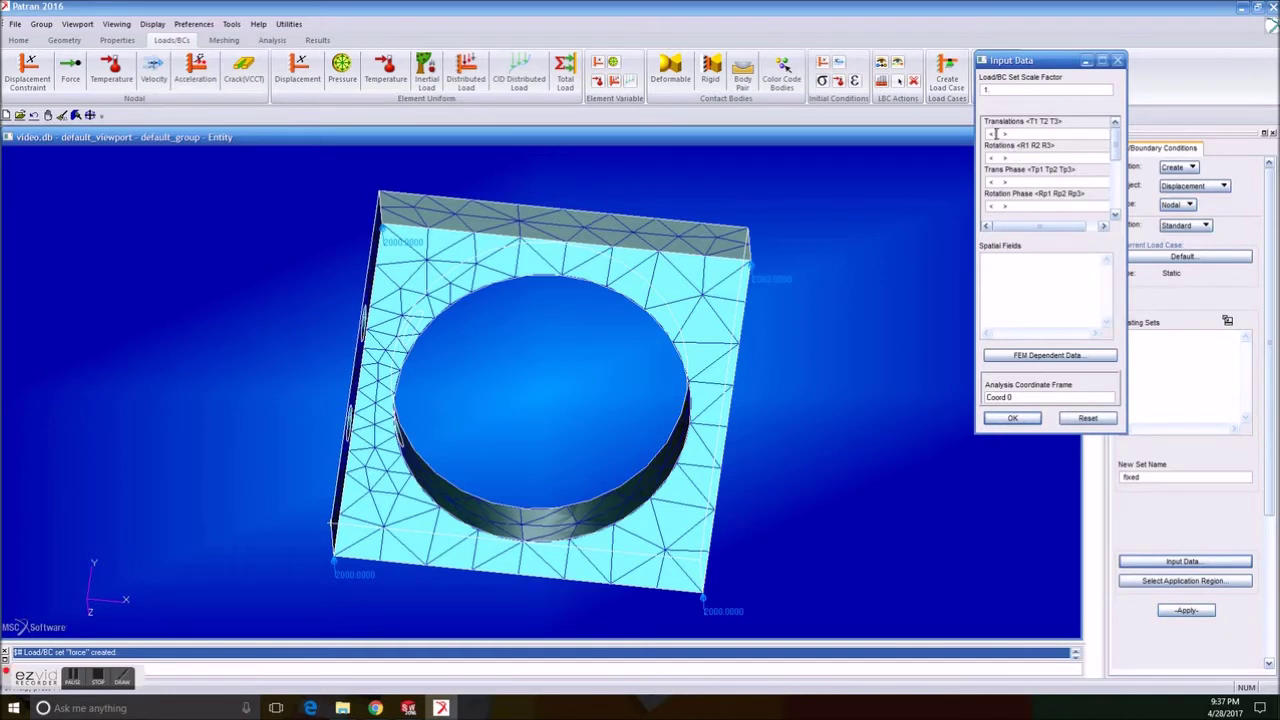
pyautogui.click(996, 133)
pyautogui.write('0 0 0')
pyautogui.click(1000, 417)
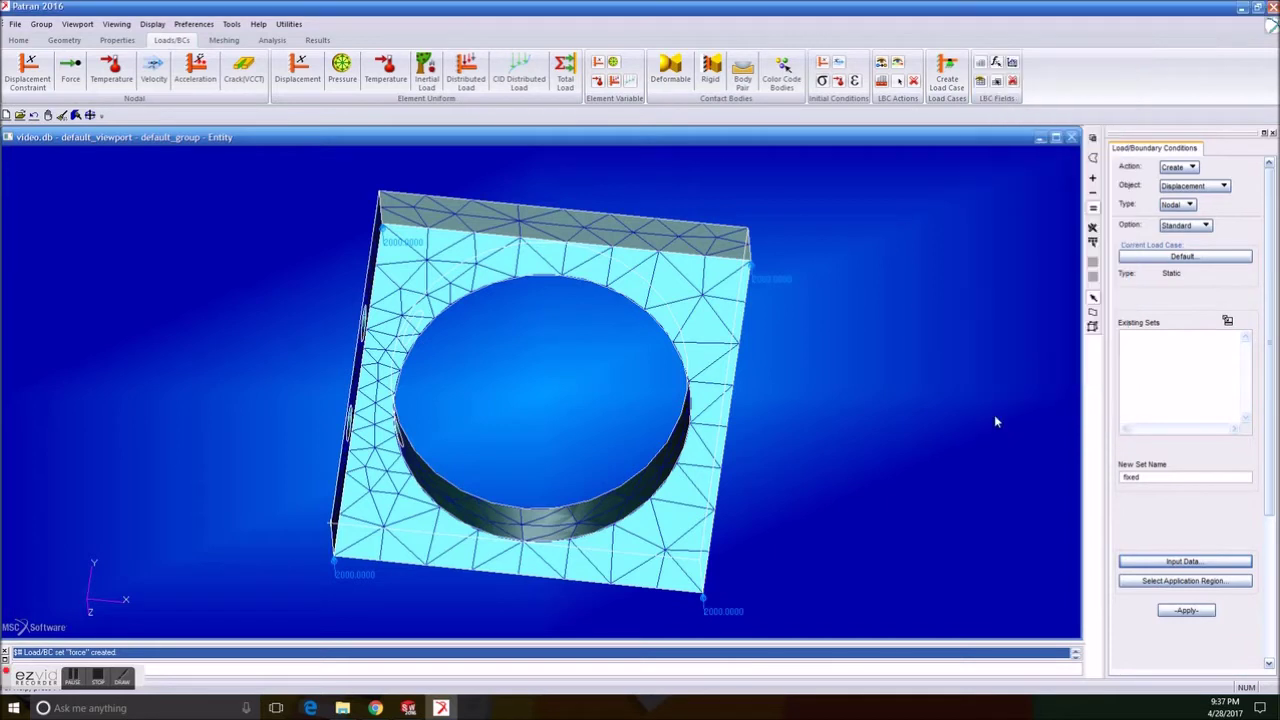
pyautogui.click(1212, 590)
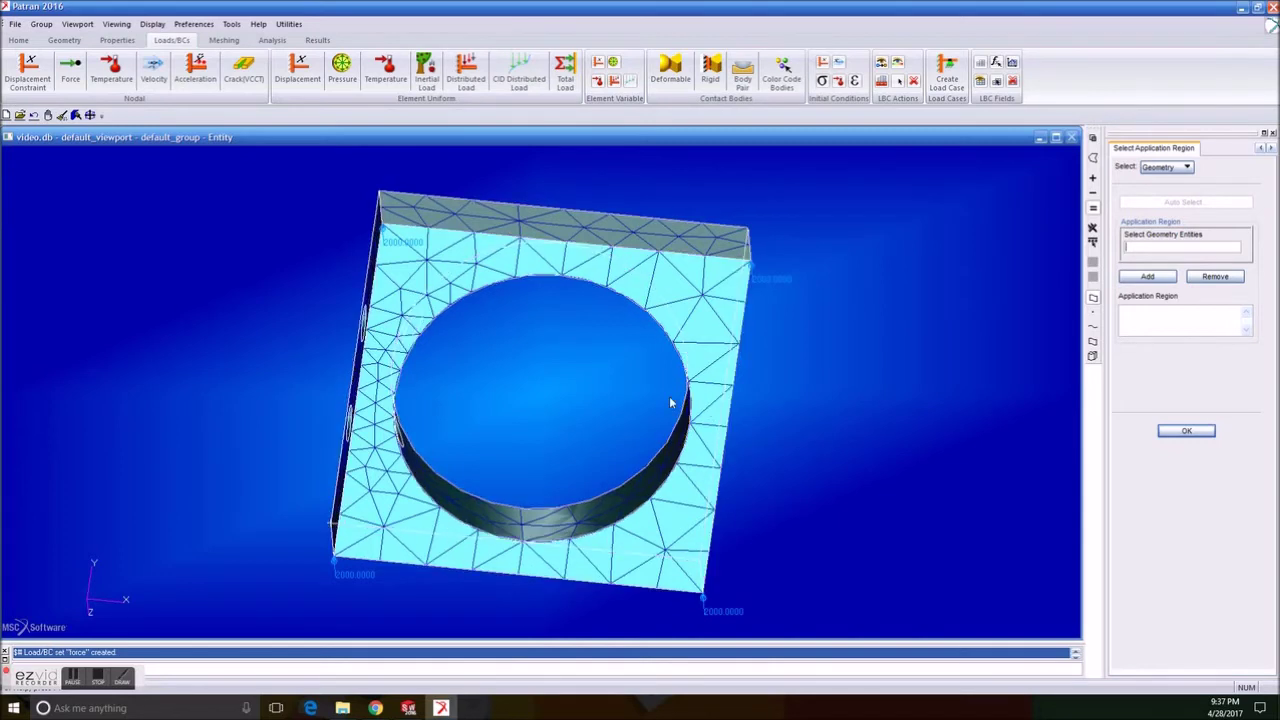
pyautogui.moveTo(671, 403); pyautogui.dragTo(774, 420, button='middle')
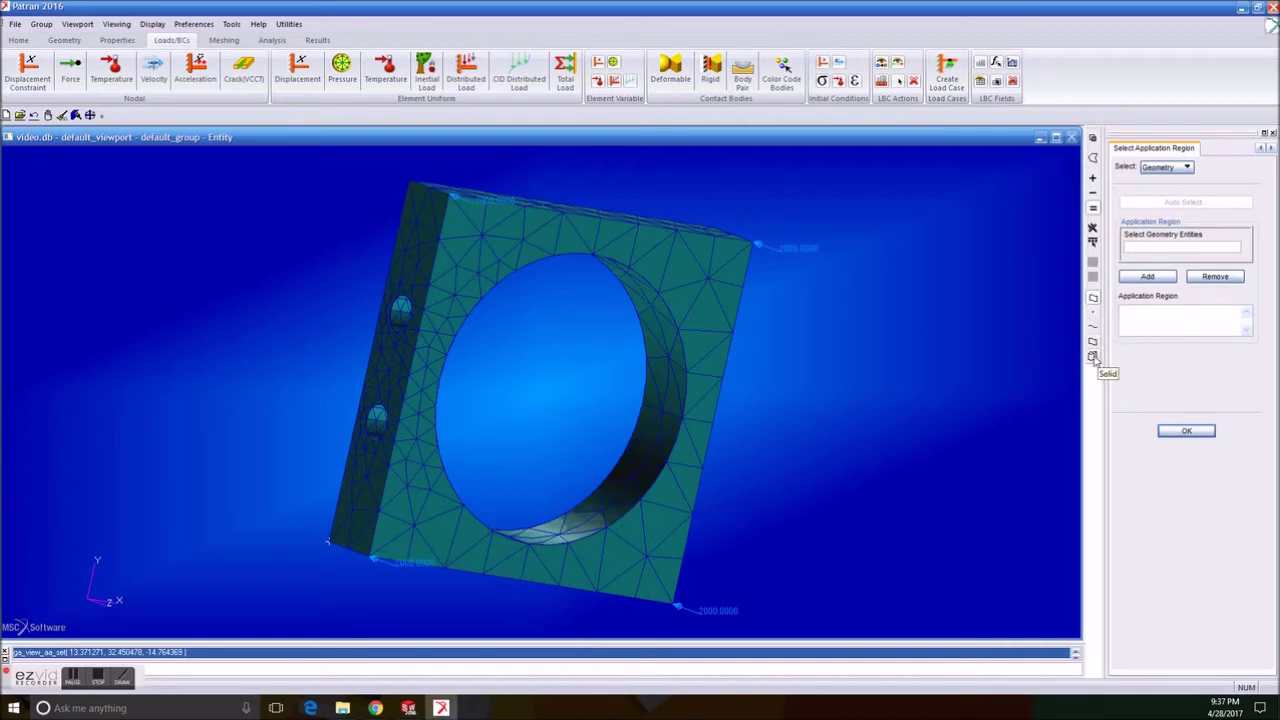
pyautogui.click(1093, 357)
pyautogui.moveTo(786, 449); pyautogui.dragTo(479, 426, button='middle')
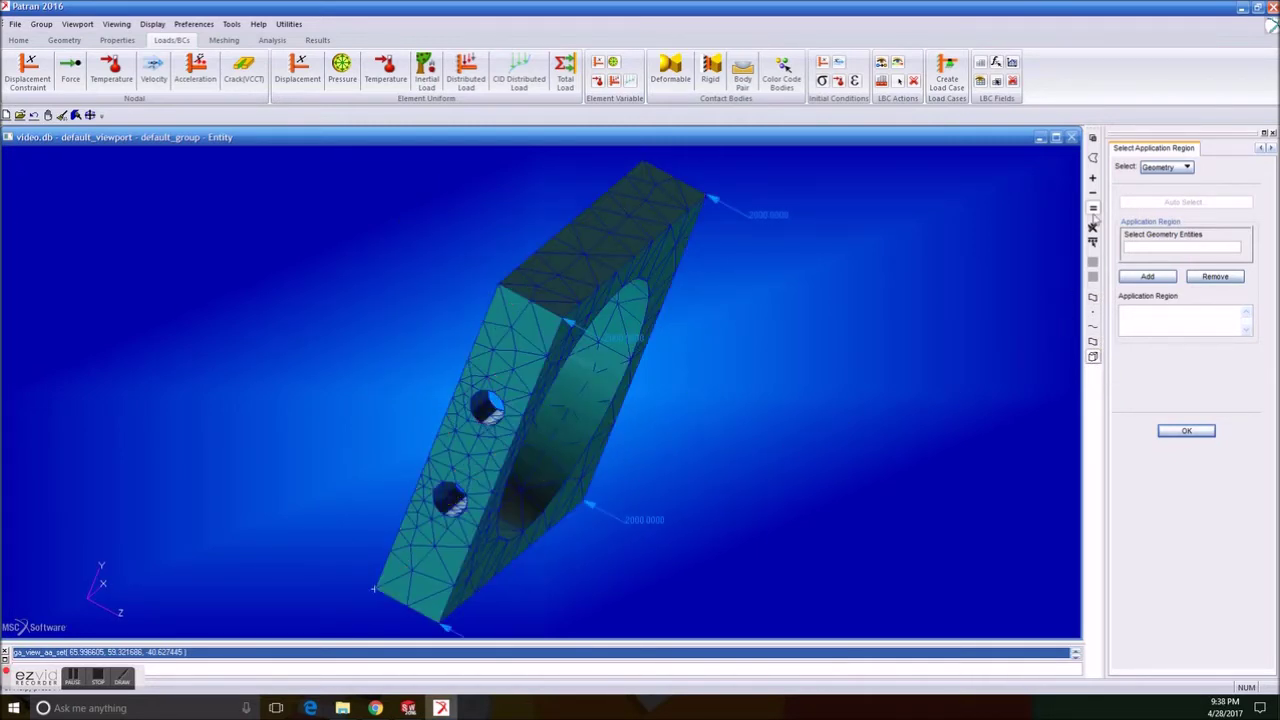
pyautogui.click(1093, 299)
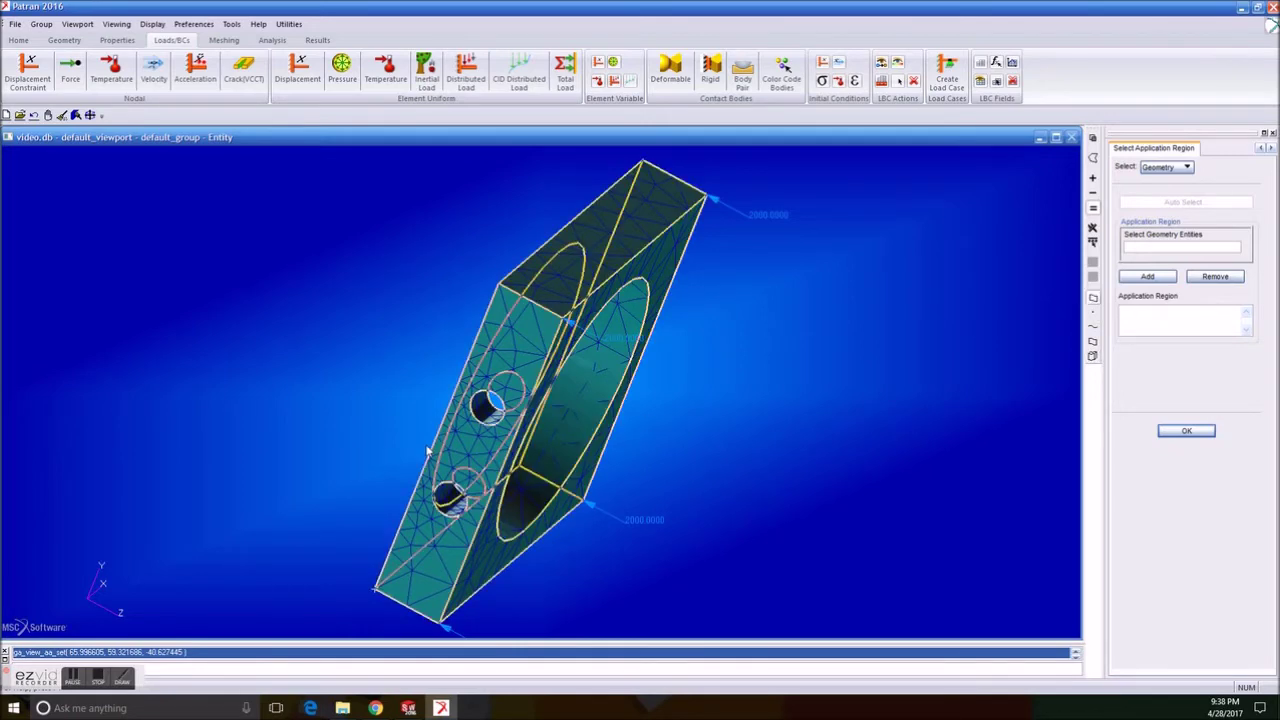
pyautogui.moveTo(854, 435)
pyautogui.mouseDown(button='middle')
pyautogui.moveTo(833, 436)
pyautogui.moveTo(823, 414)
pyautogui.moveTo(840, 417)
pyautogui.mouseUp(button='middle')
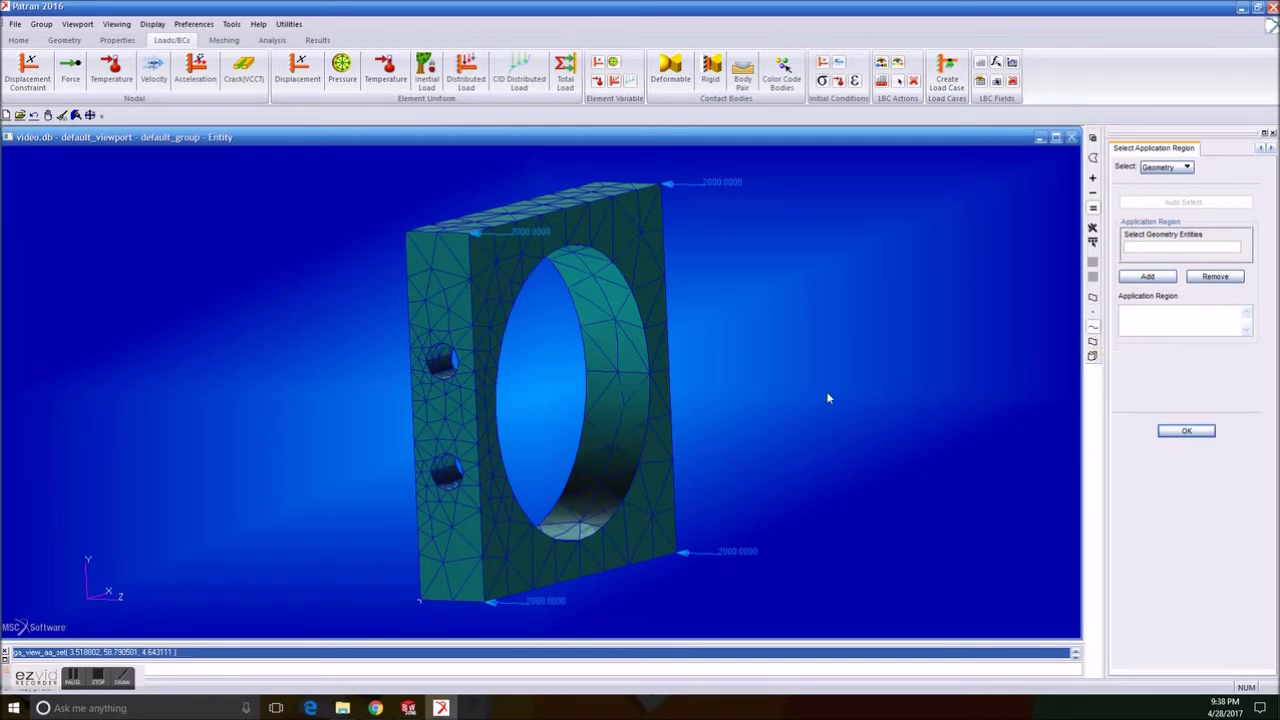
pyautogui.click(465, 352)
# Add the wall faces of the lower and upper small side holes to the application region
pyautogui.click(443, 361)
pyautogui.click(467, 355)
pyautogui.moveTo(494, 356)
pyautogui.mouseDown(button='middle')
pyautogui.moveTo(560, 383)
pyautogui.moveTo(531, 391)
pyautogui.moveTo(567, 392)
pyautogui.mouseUp(button='middle')
pyautogui.click(496, 480)
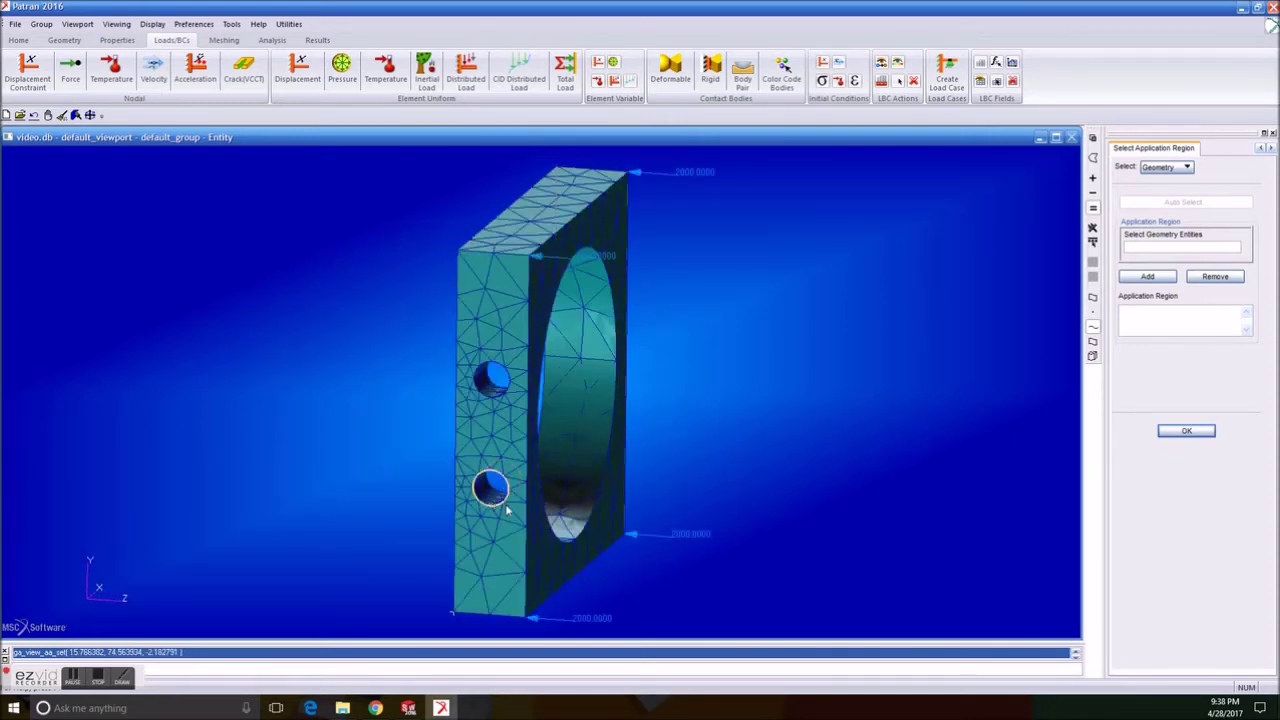
pyautogui.click(492, 490)
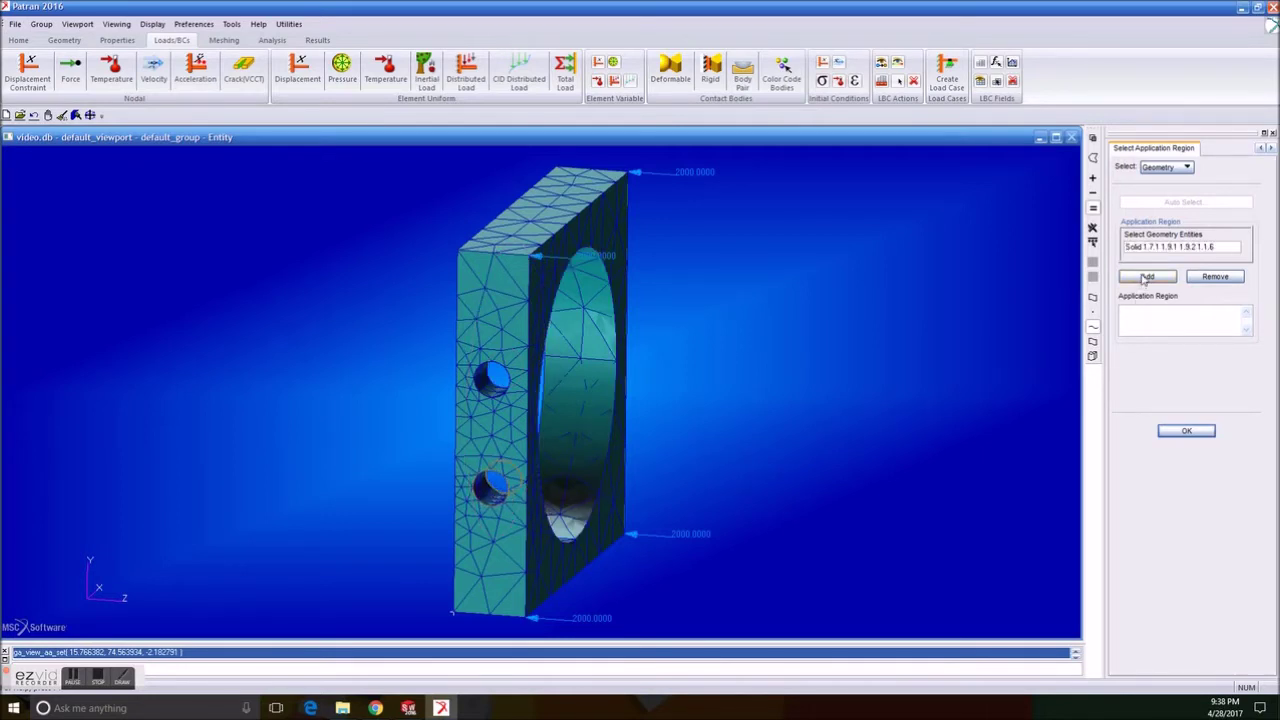
pyautogui.click(1147, 276)
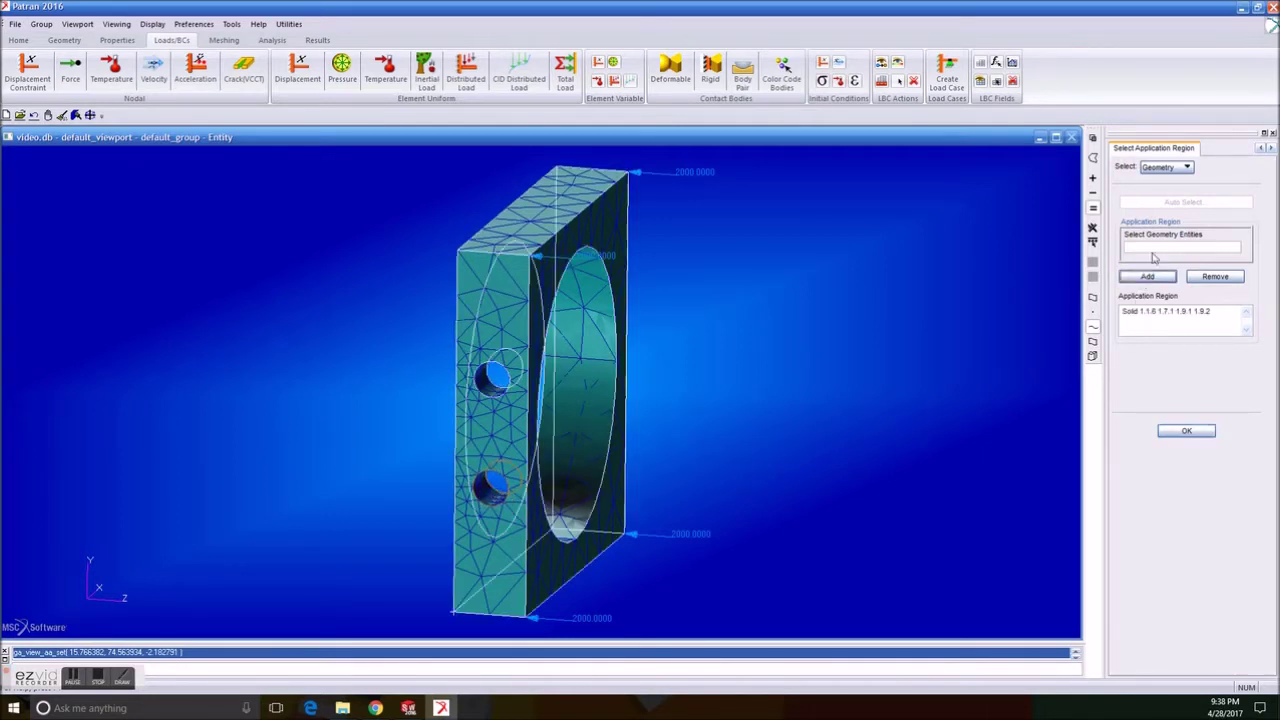
pyautogui.click(494, 378)
pyautogui.click(494, 378)
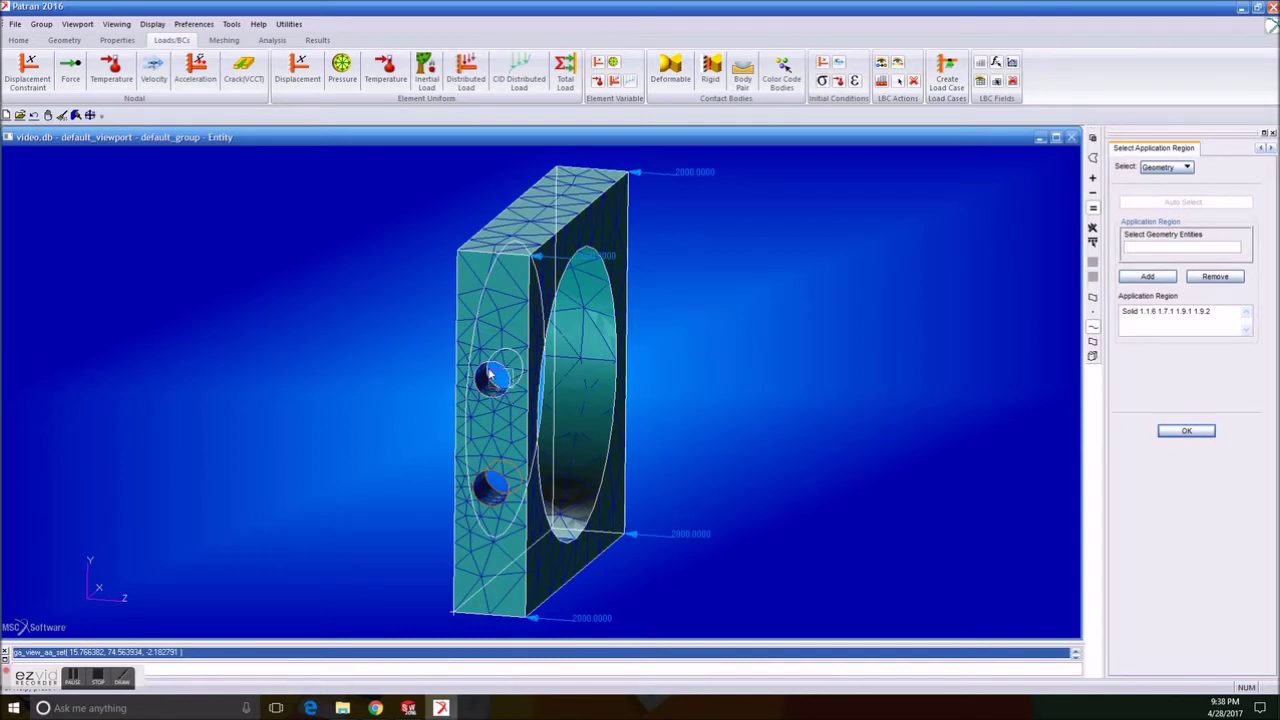
pyautogui.click(1142, 280)
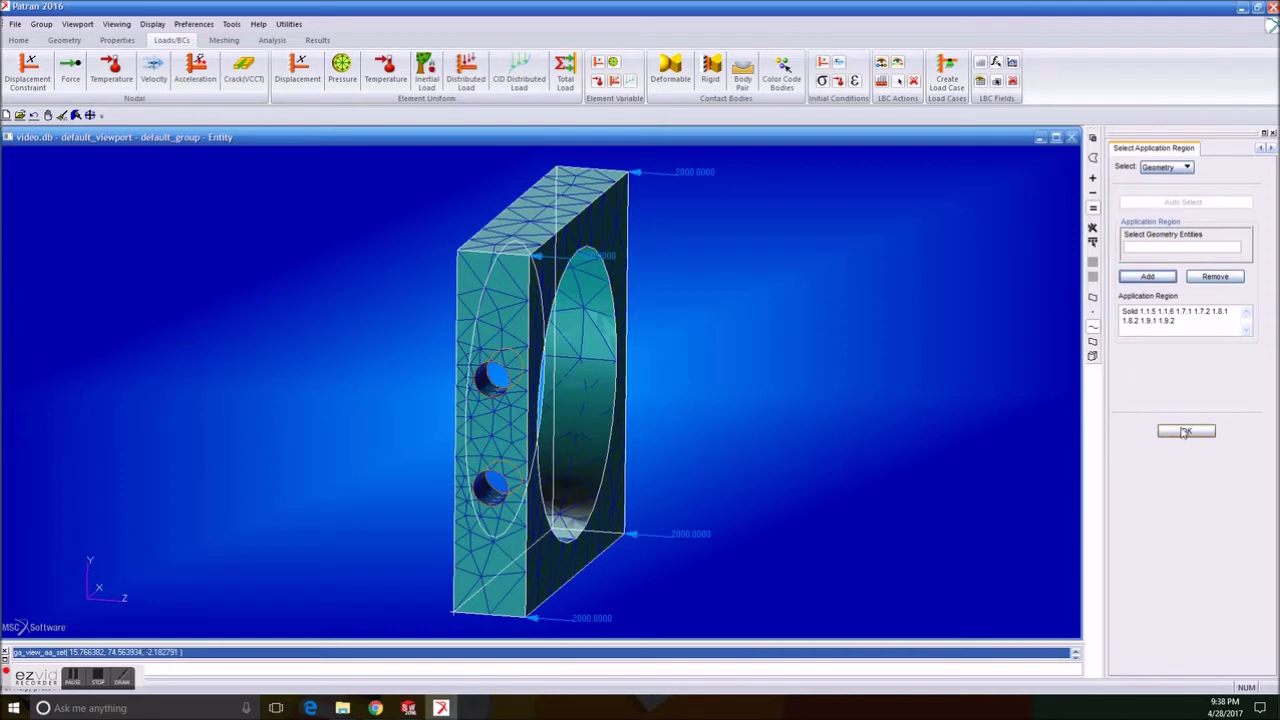
# Confirm the region and create the fixed displacement set, then rotate to a face-on view
pyautogui.click(1186, 431)
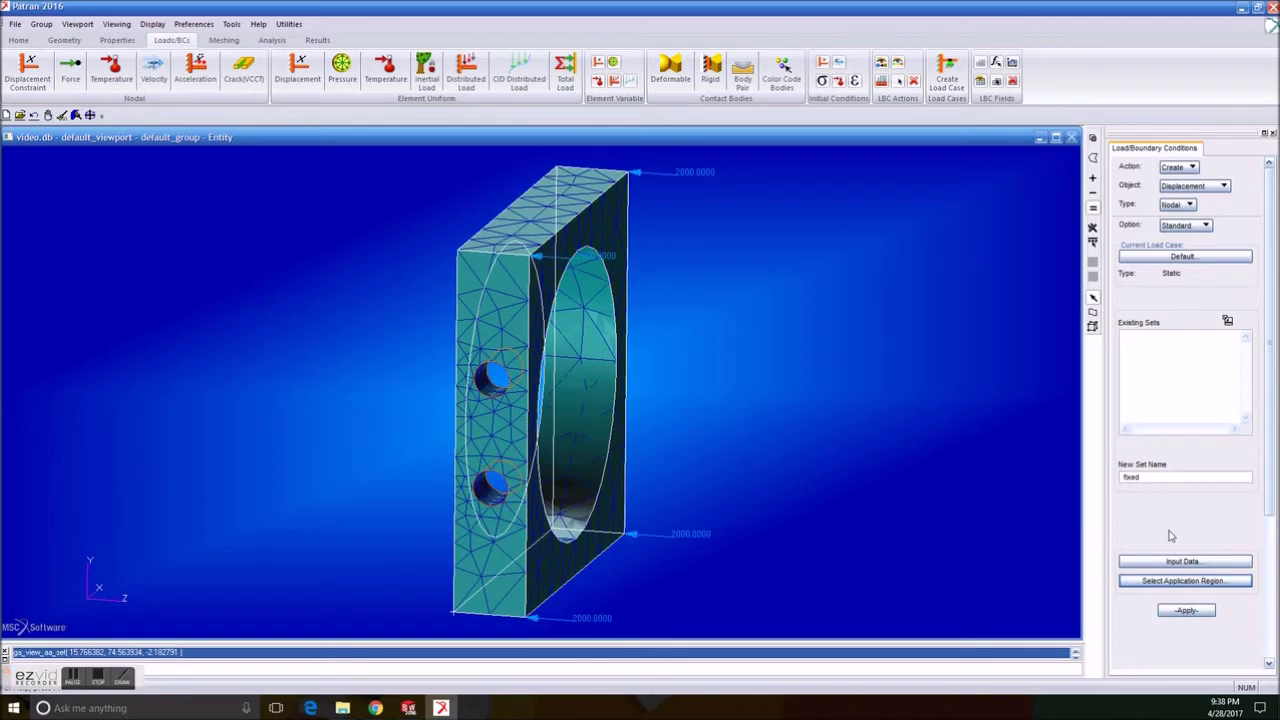
pyautogui.click(1186, 610)
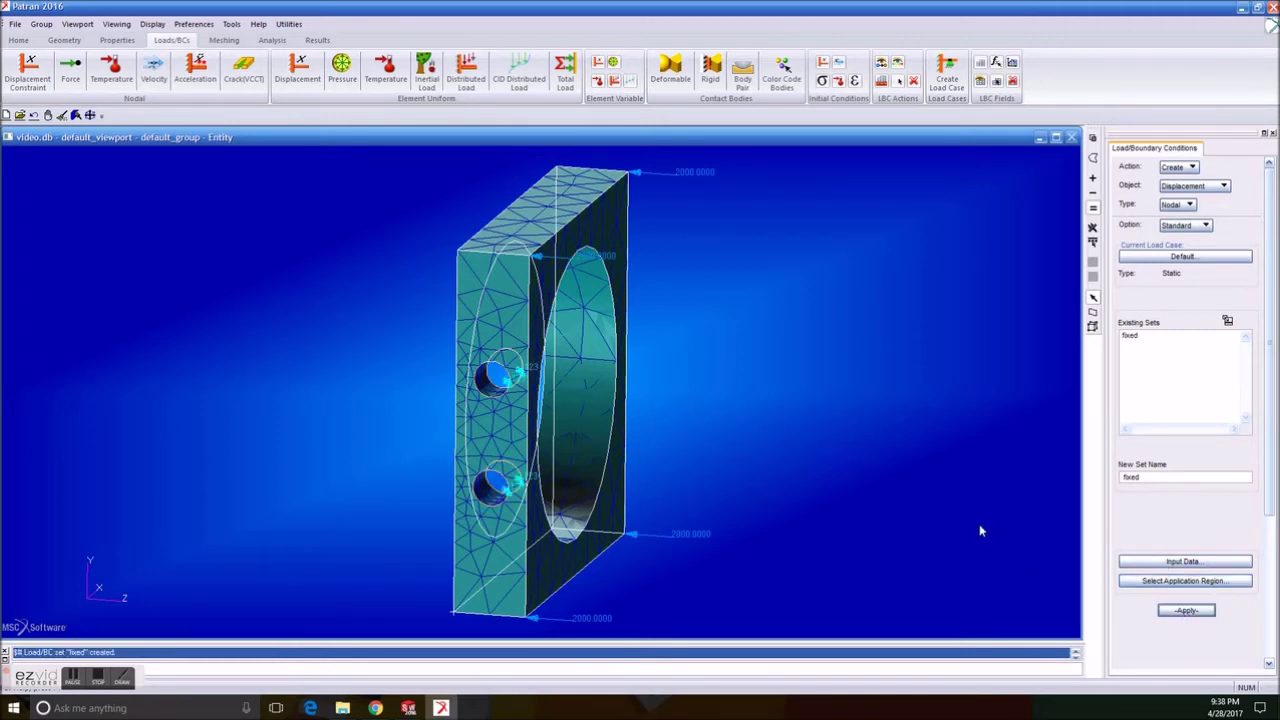
pyautogui.moveTo(972, 527)
pyautogui.mouseDown(button='middle')
pyautogui.moveTo(156, 433)
pyautogui.moveTo(157, 400)
pyautogui.moveTo(139, 427)
pyautogui.moveTo(154, 432)
pyautogui.mouseUp(button='middle')
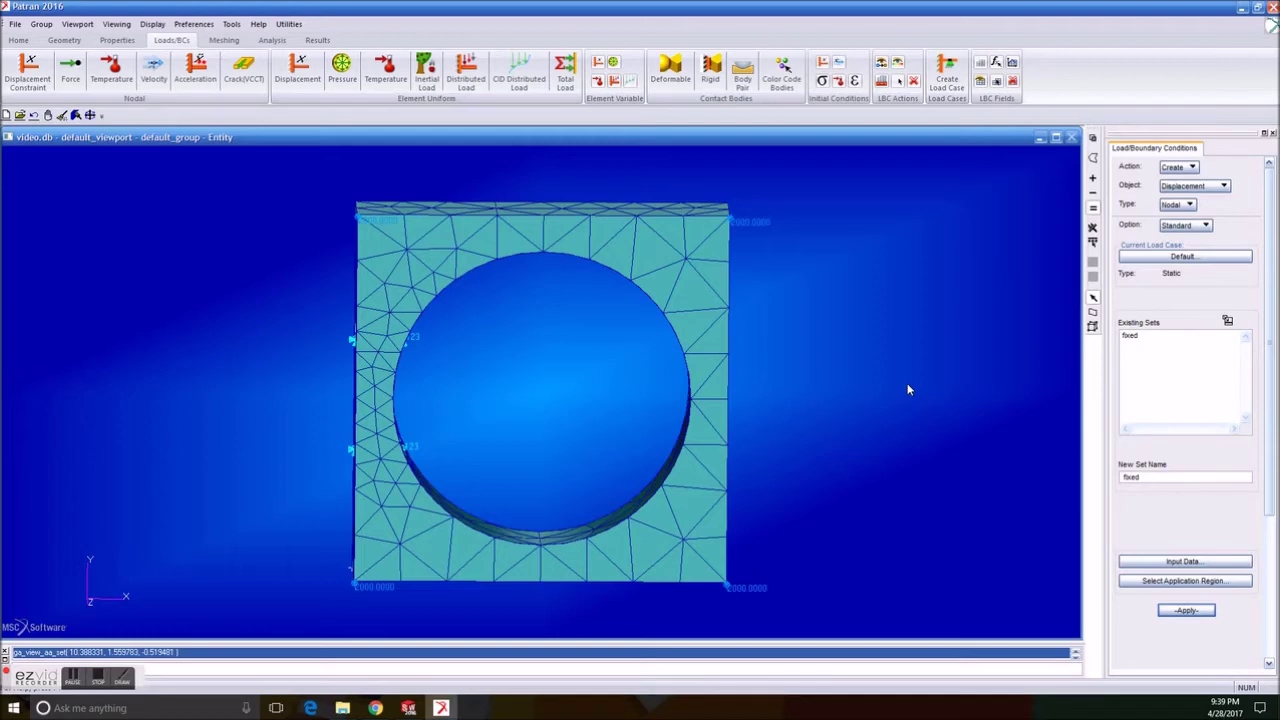
pyautogui.click(118, 40)
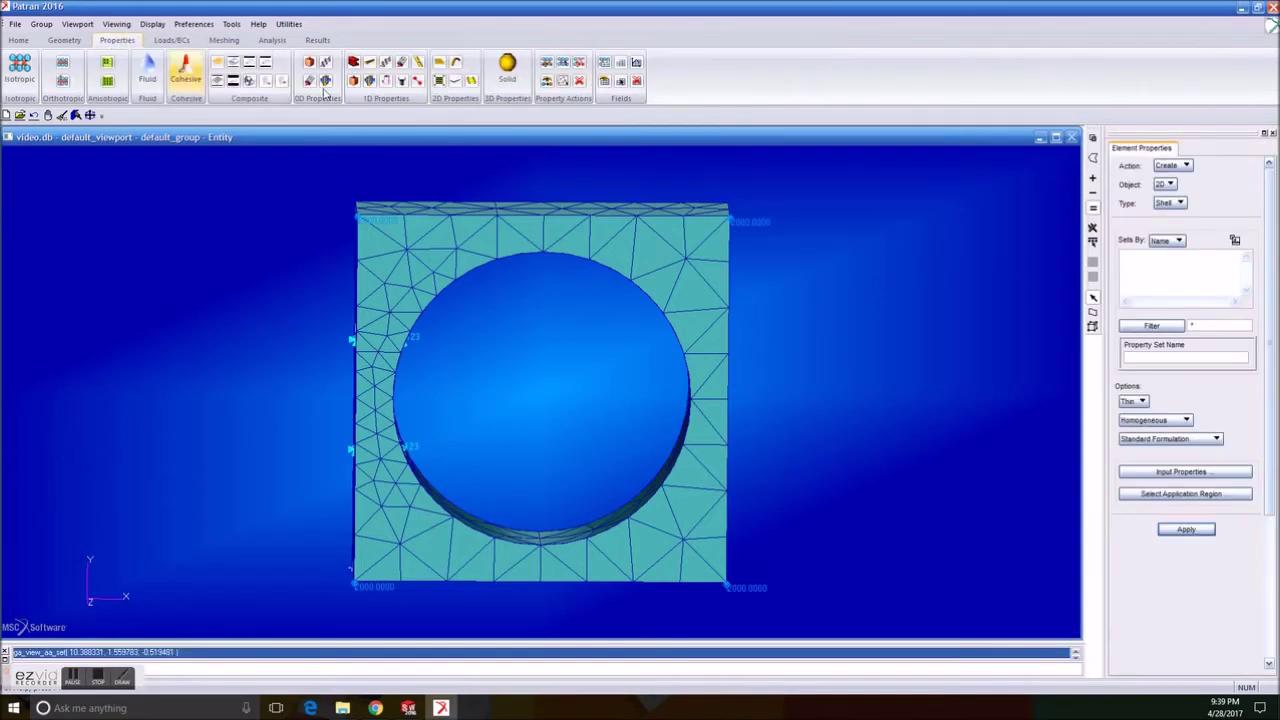
# Set the element property dimension to 3D
pyautogui.click(1170, 185)
pyautogui.click(1186, 231)
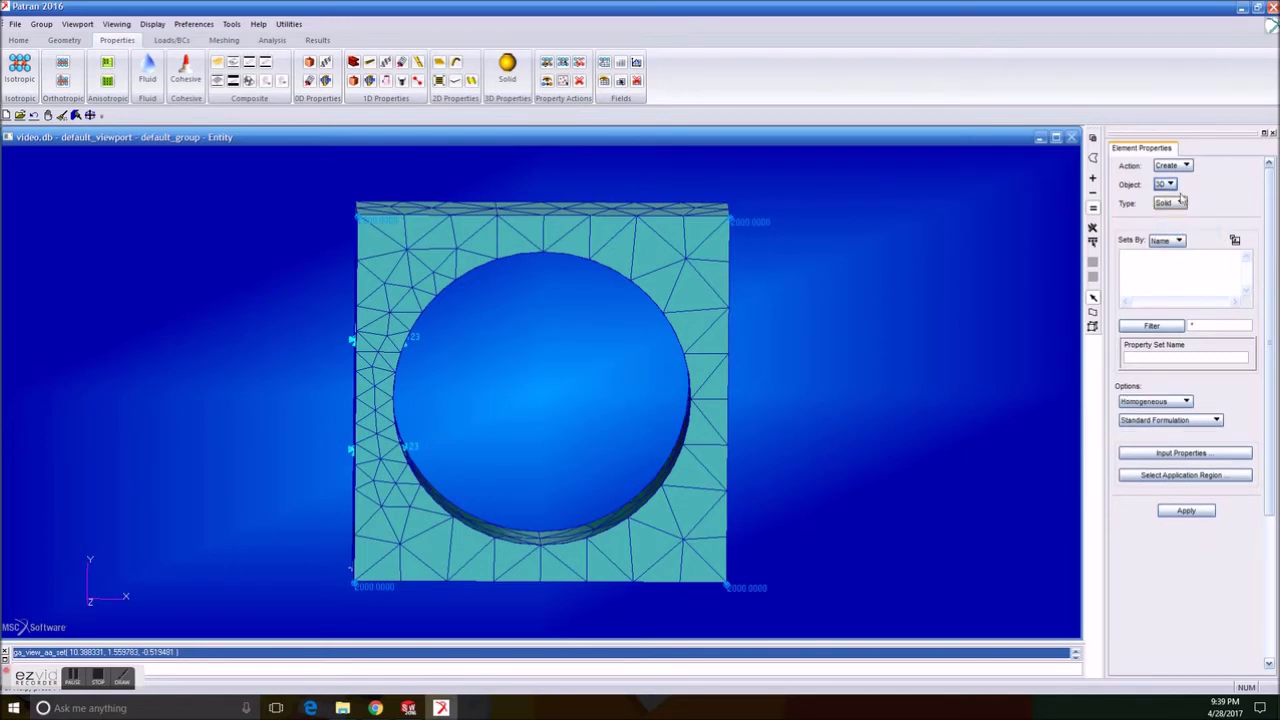
pyautogui.click(1170, 185)
pyautogui.click(1186, 231)
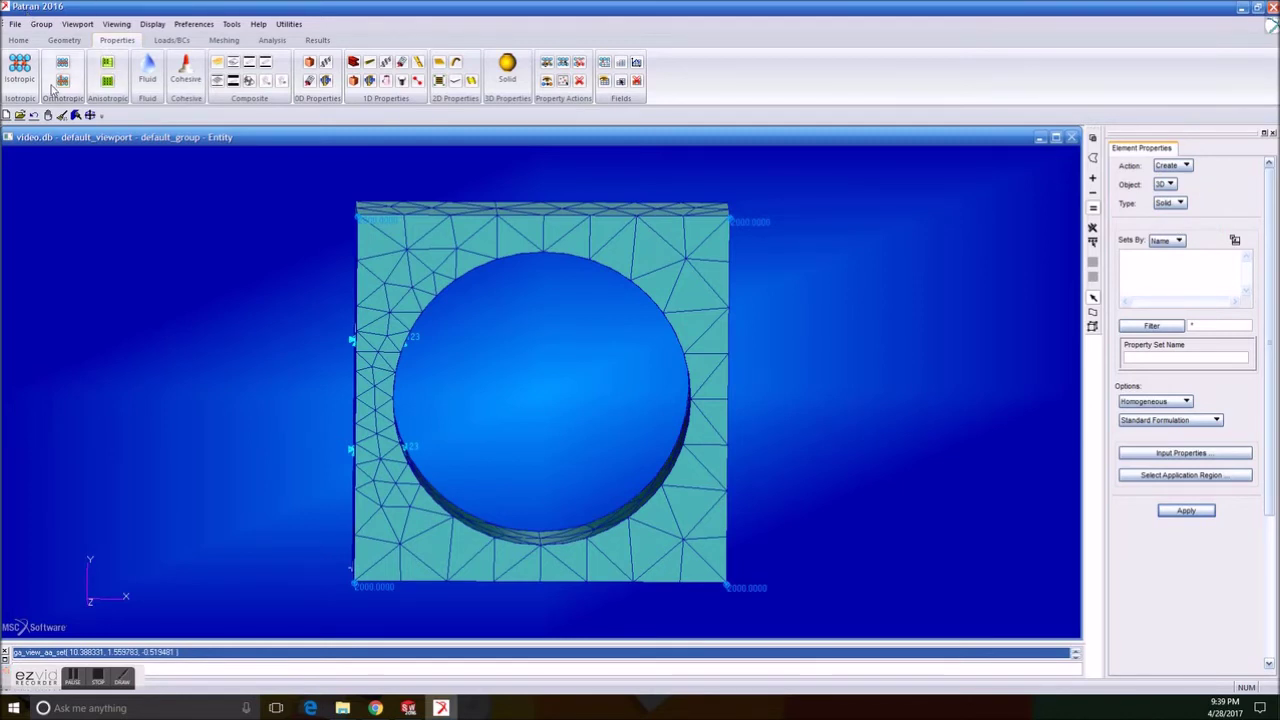
# Start a manual-input isotropic material named 'aluminum'
pyautogui.click(20, 70)
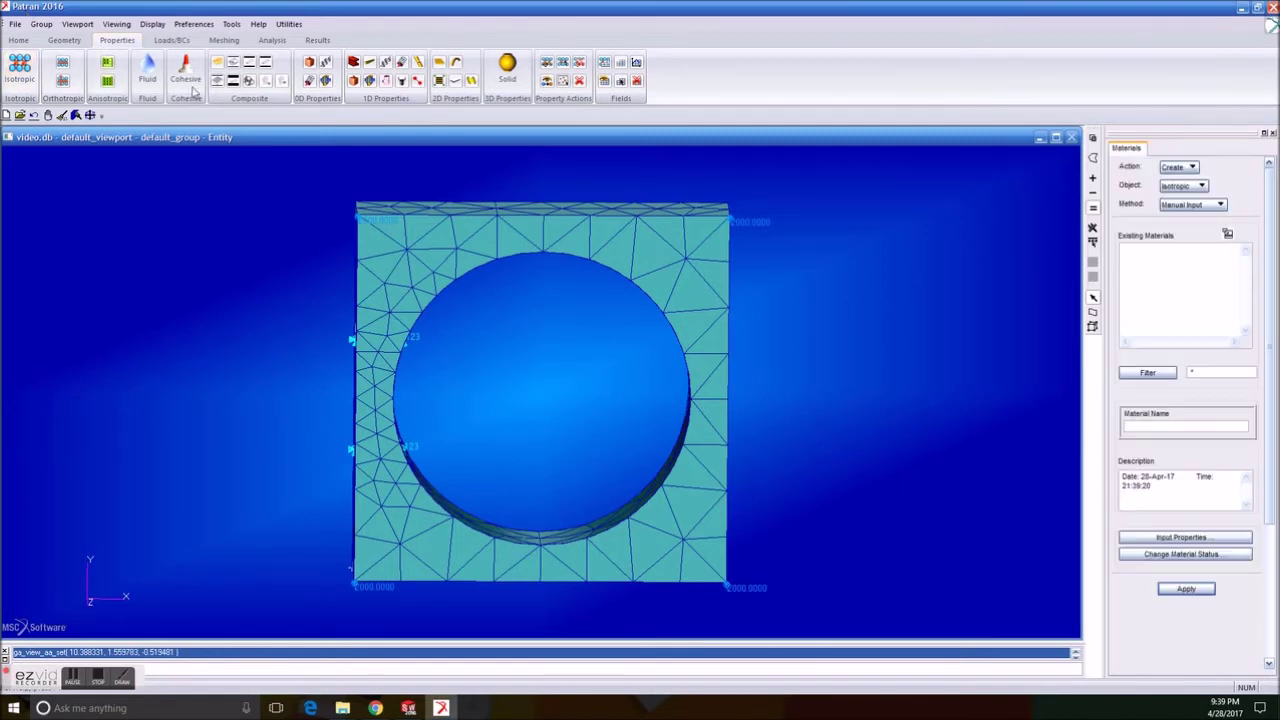
pyautogui.click(1198, 204)
pyautogui.click(1210, 206)
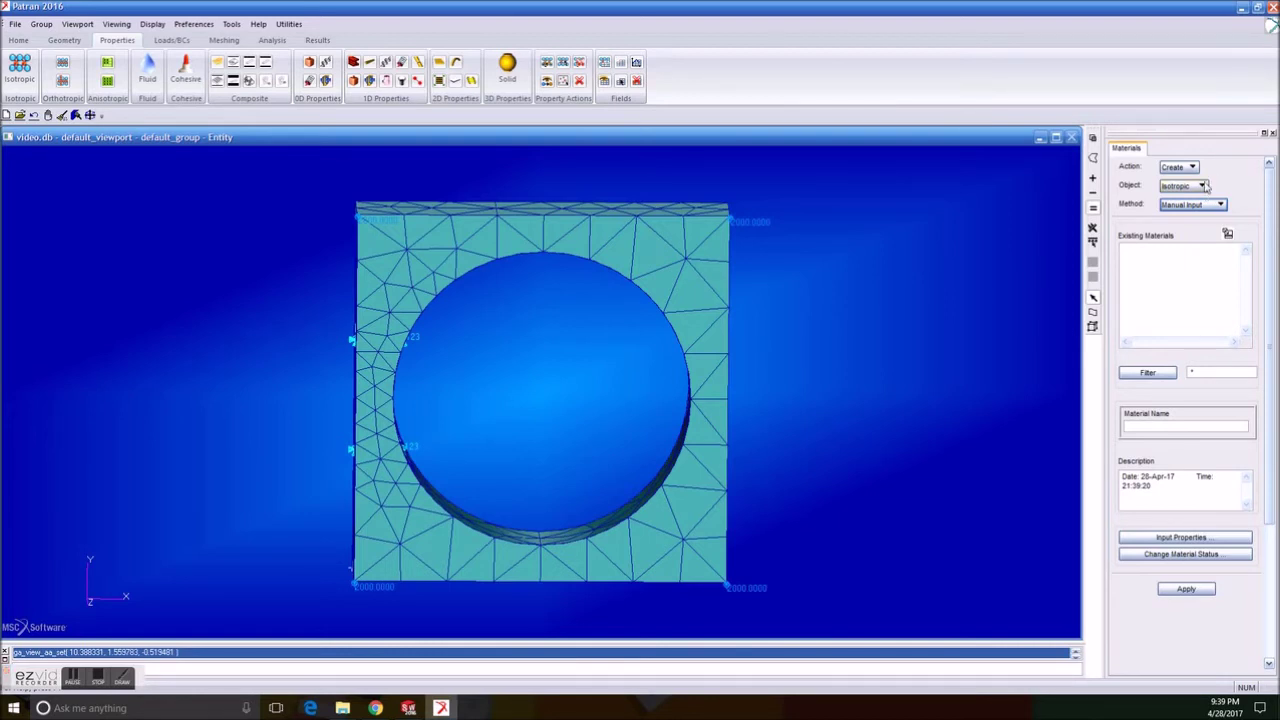
pyautogui.click(1152, 426)
pyautogui.write('aluminum')
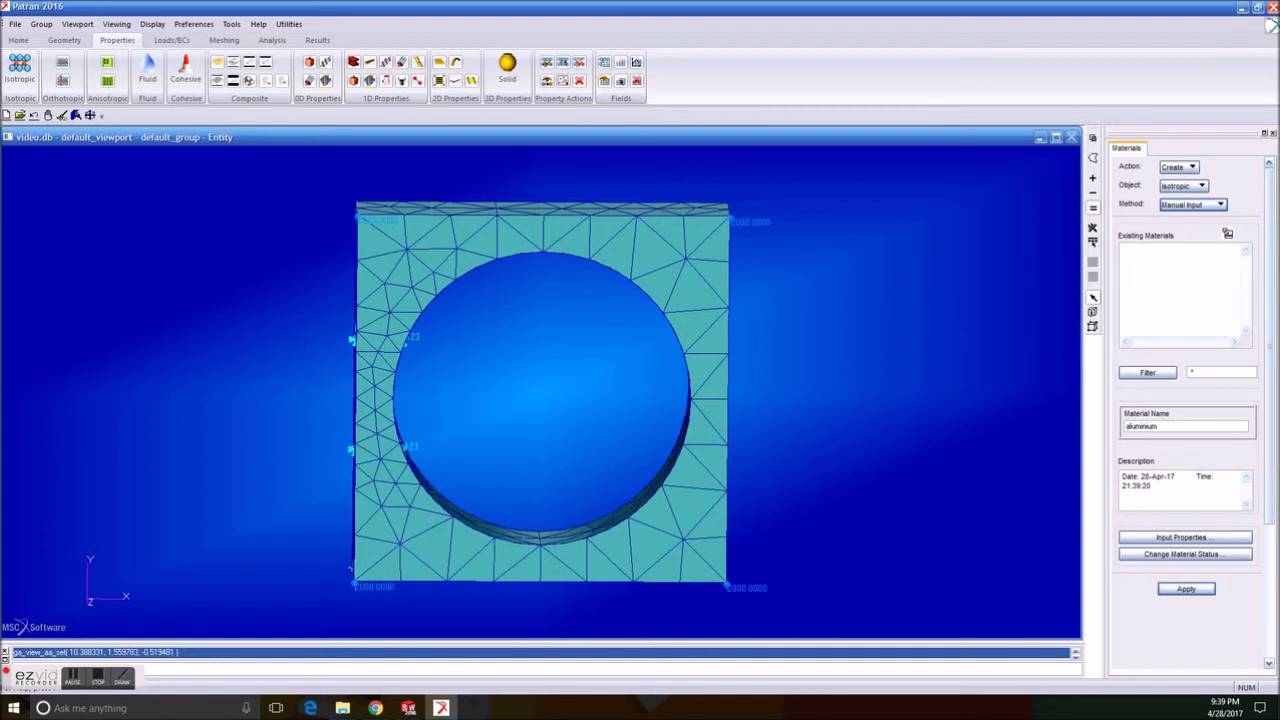
# Enter the Elastic Modulus and Poisson Ratio and create the aluminum material
pyautogui.click(1188, 538)
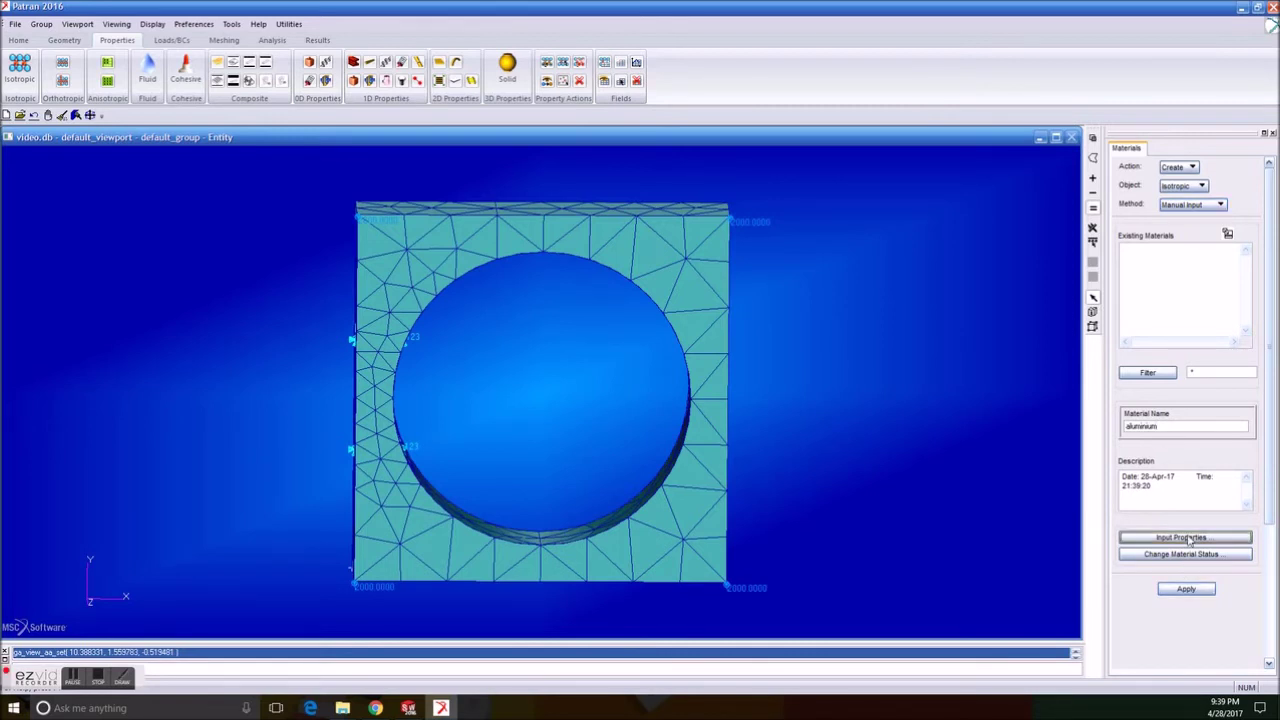
pyautogui.click(962, 125)
pyautogui.write('10E6')
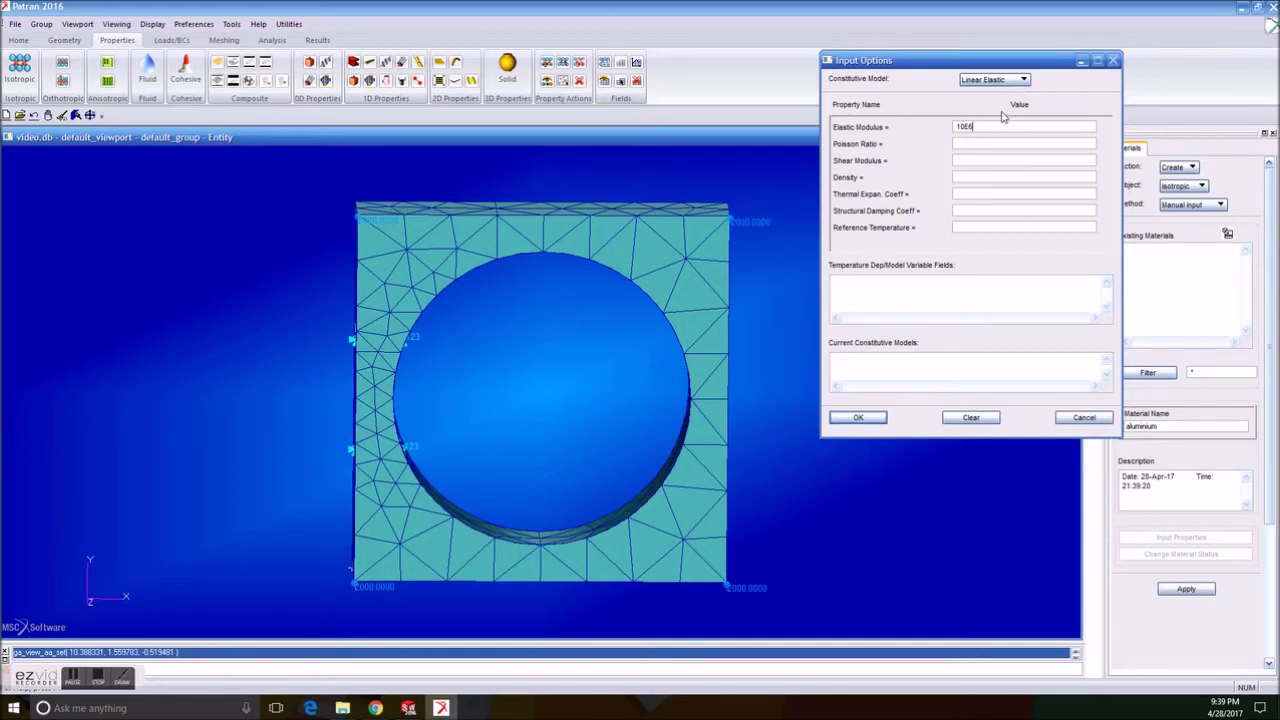
pyautogui.click(1008, 145)
pyautogui.write('0.3')
pyautogui.click(858, 417)
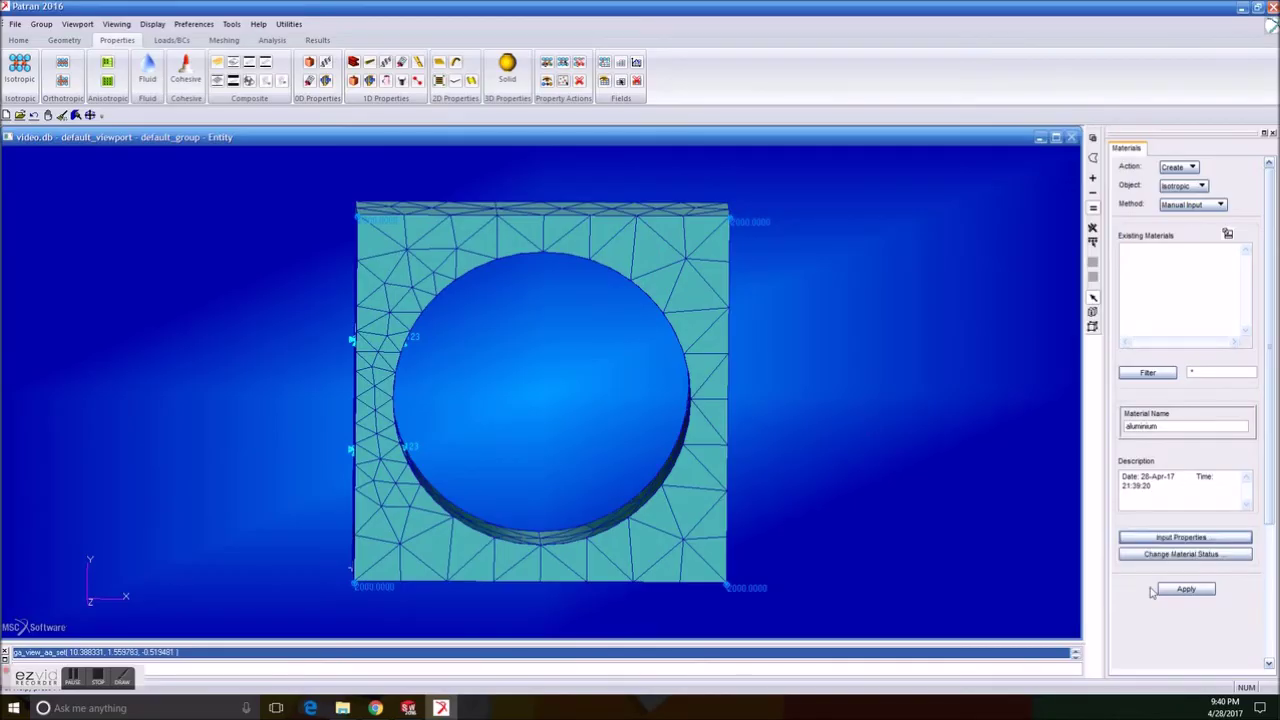
pyautogui.click(1200, 590)
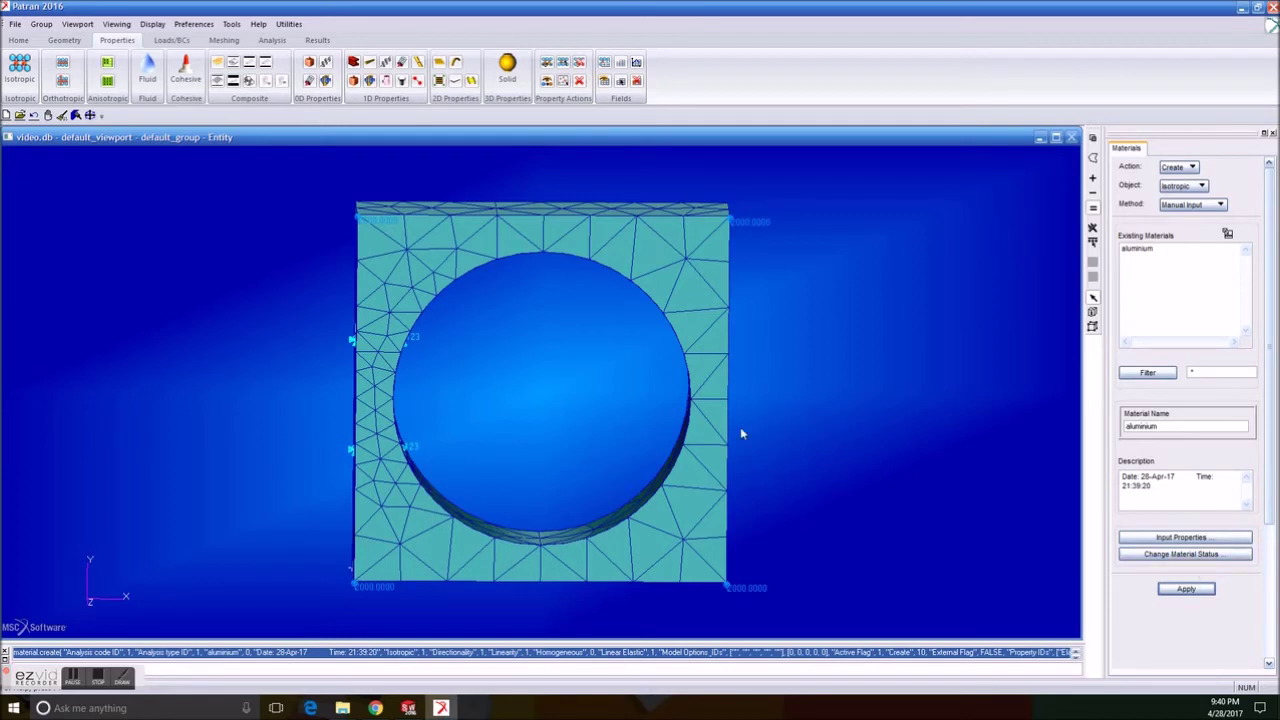
# Keep Isotropic as the material type and return to the 3D solid element properties
pyautogui.click(1202, 186)
pyautogui.click(1197, 188)
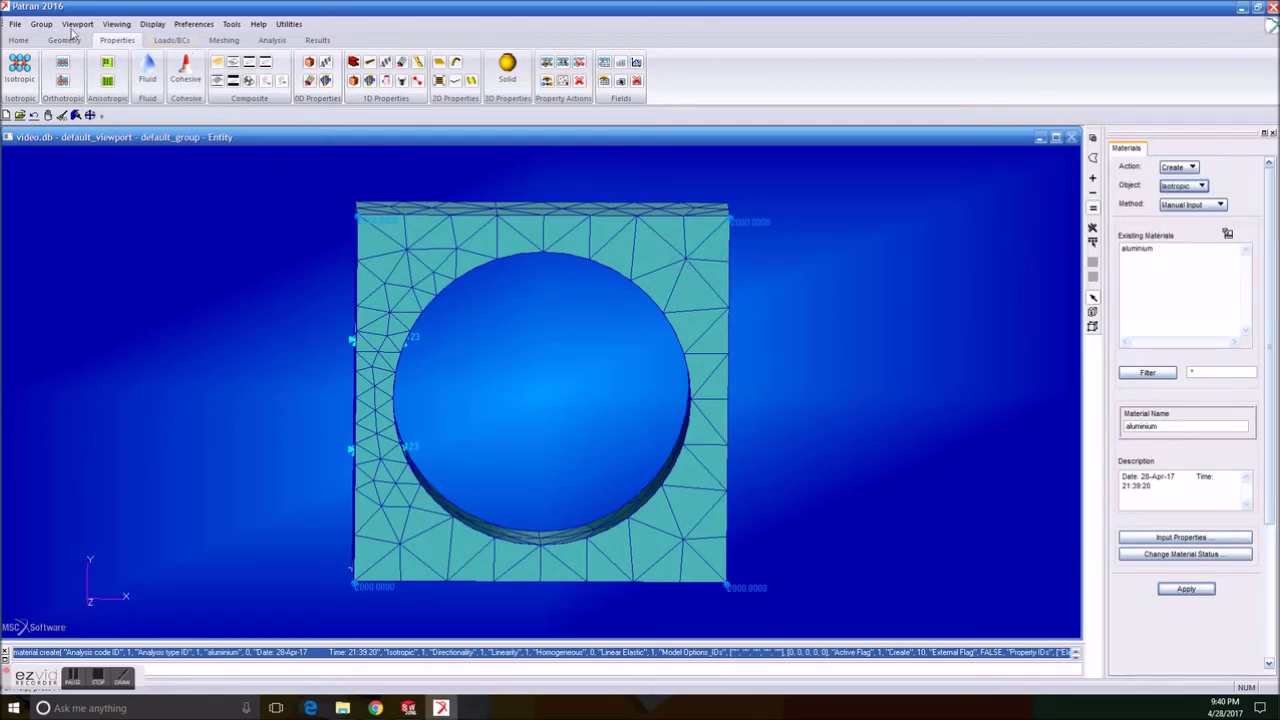
pyautogui.click(64, 40)
pyautogui.click(117, 40)
pyautogui.click(507, 68)
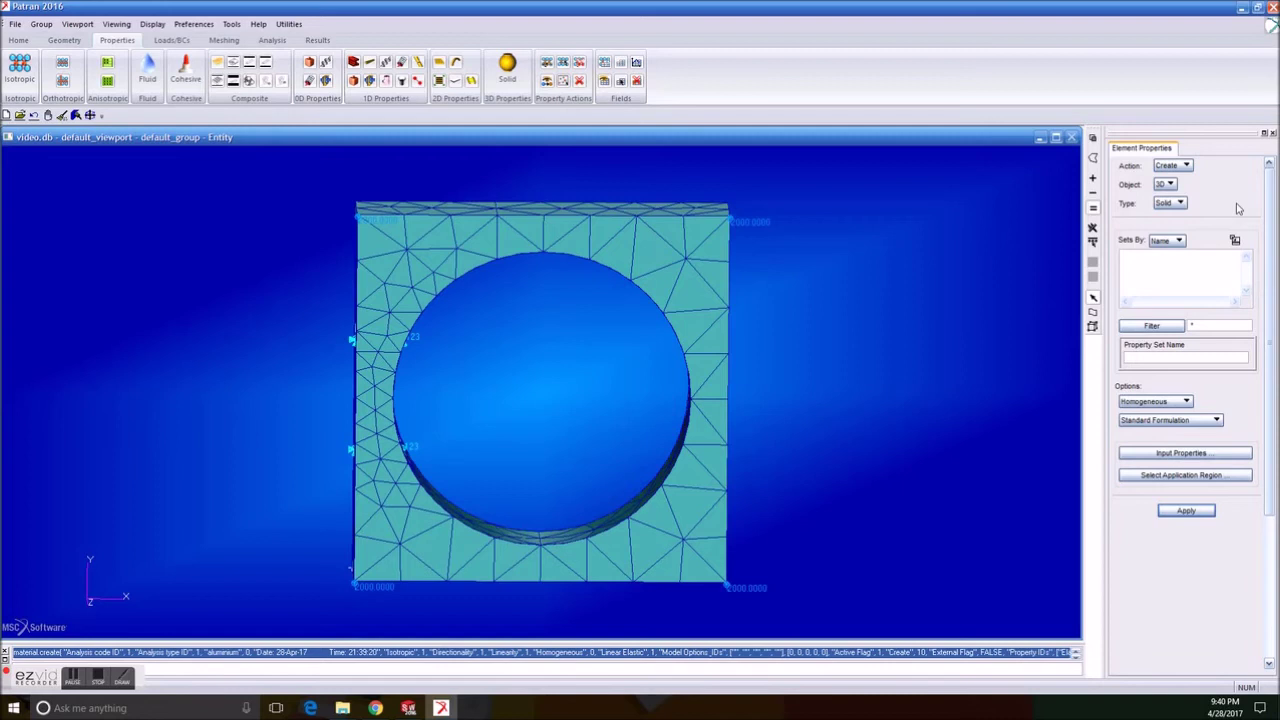
# Name the 3D solid property set 3d_tets and assign the aluminium material in its input properties
pyautogui.click(1181, 358)
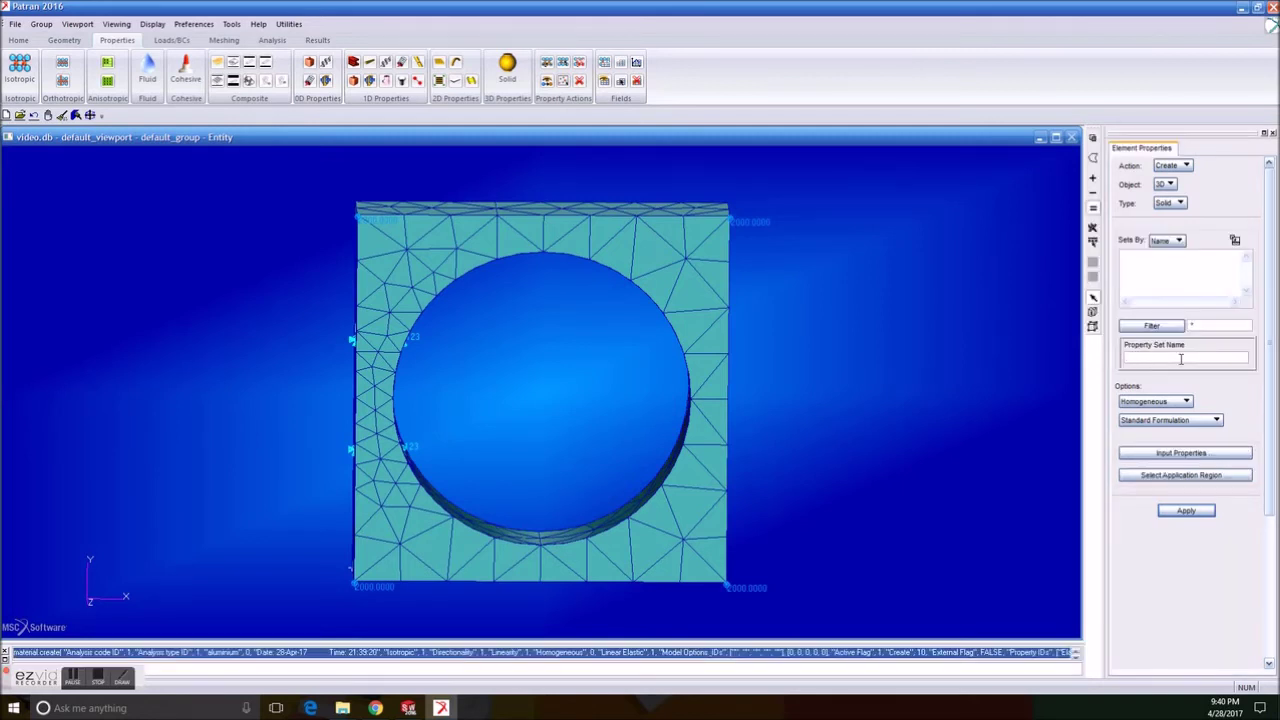
pyautogui.write('3d_tets')
pyautogui.click(1196, 457)
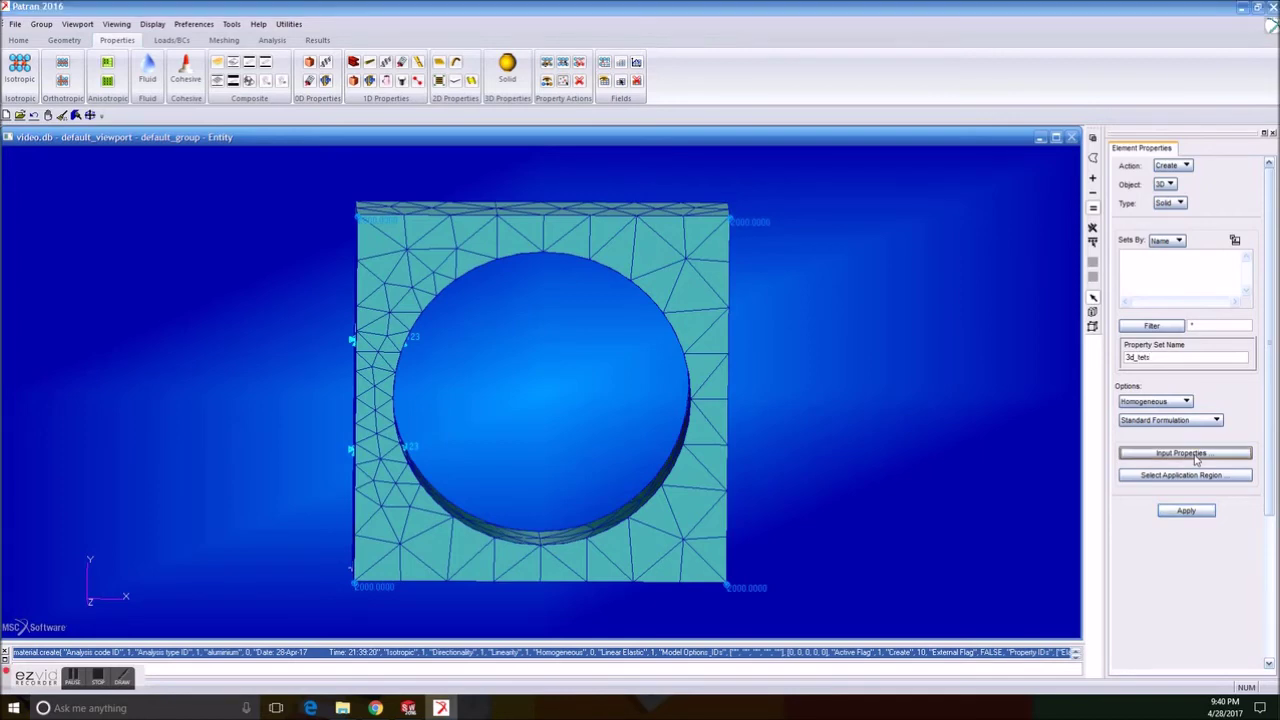
pyautogui.click(1152, 121)
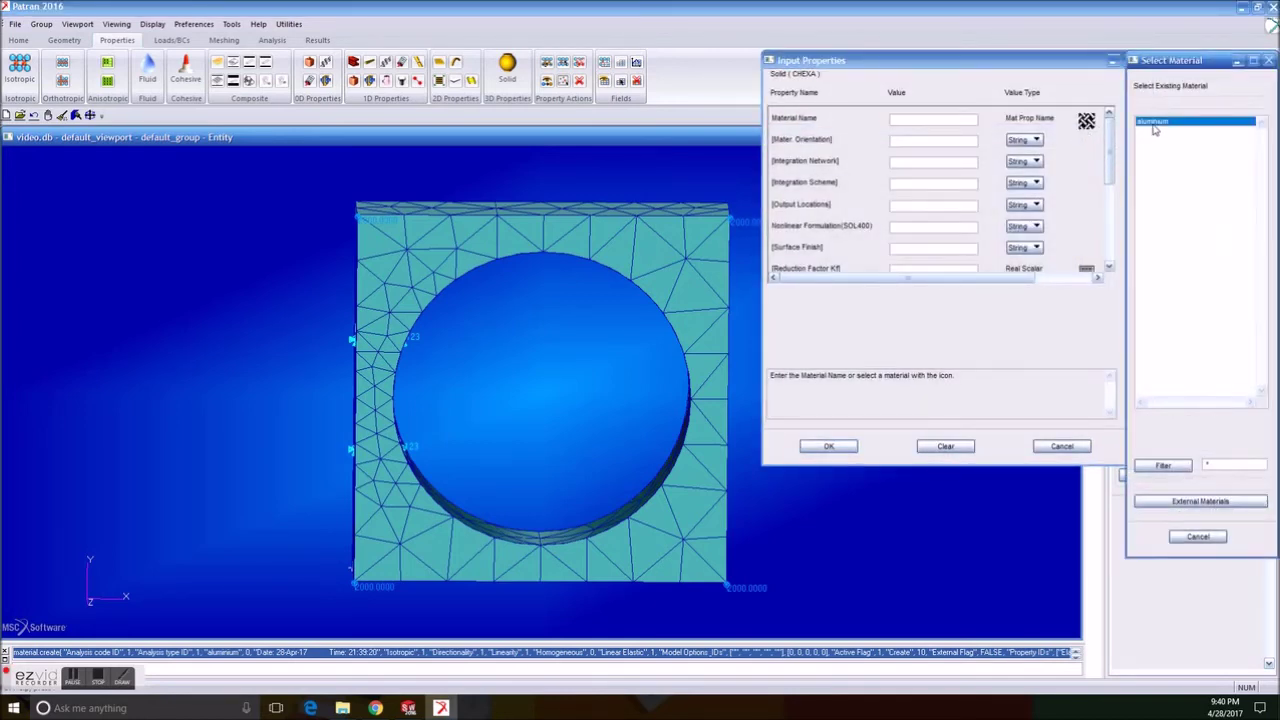
pyautogui.click(829, 447)
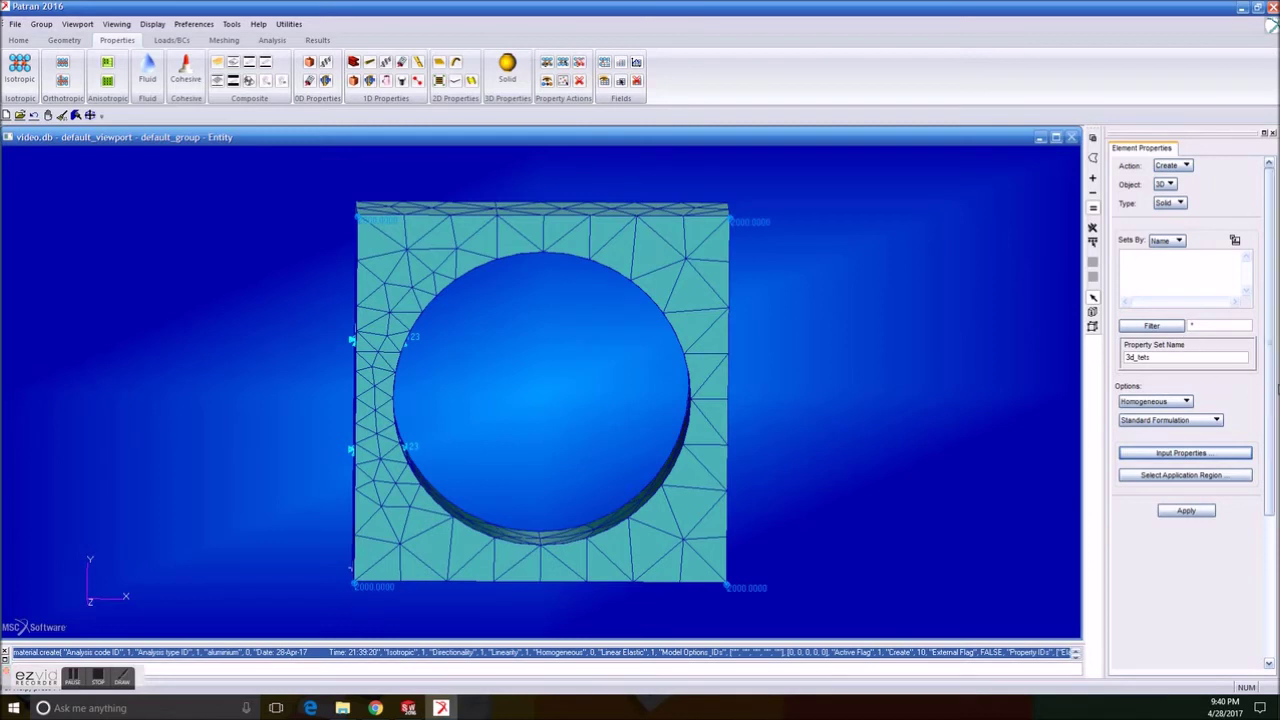
# Box-select the whole plate, add Solid 1 as the application region, and create 3d_tets
pyautogui.click(1207, 476)
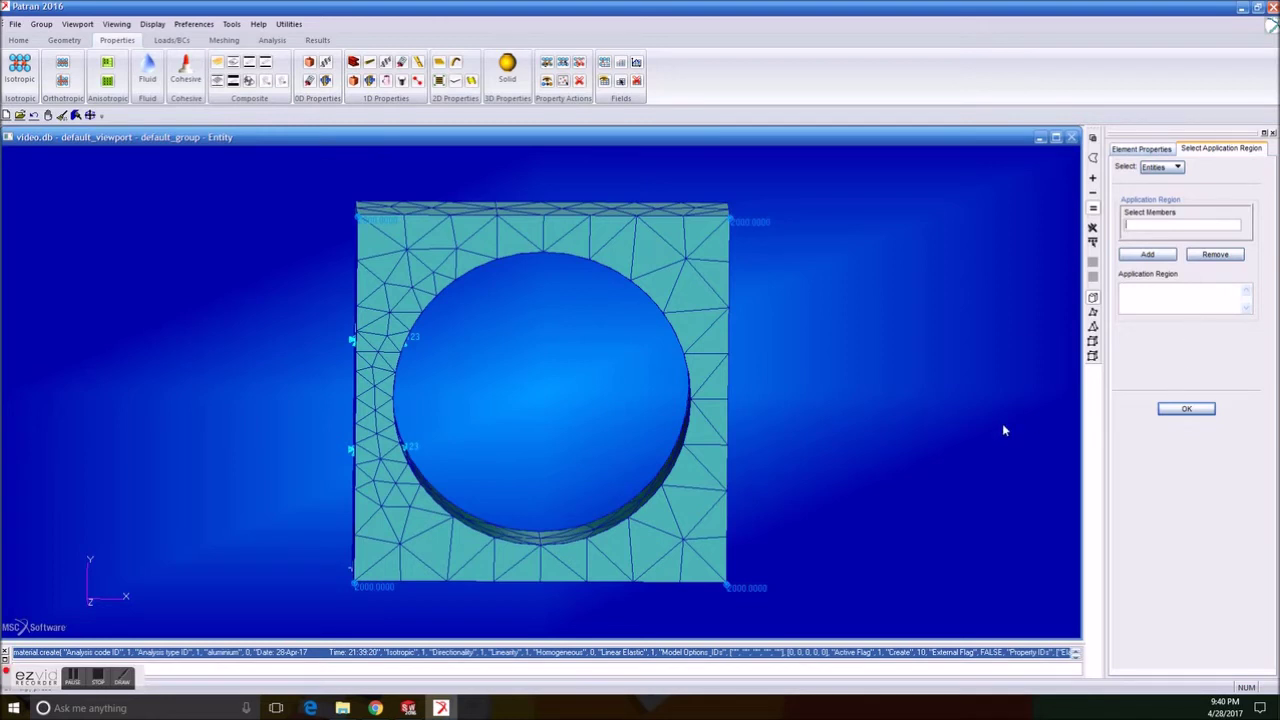
pyautogui.moveTo(797, 622); pyautogui.dragTo(284, 160)
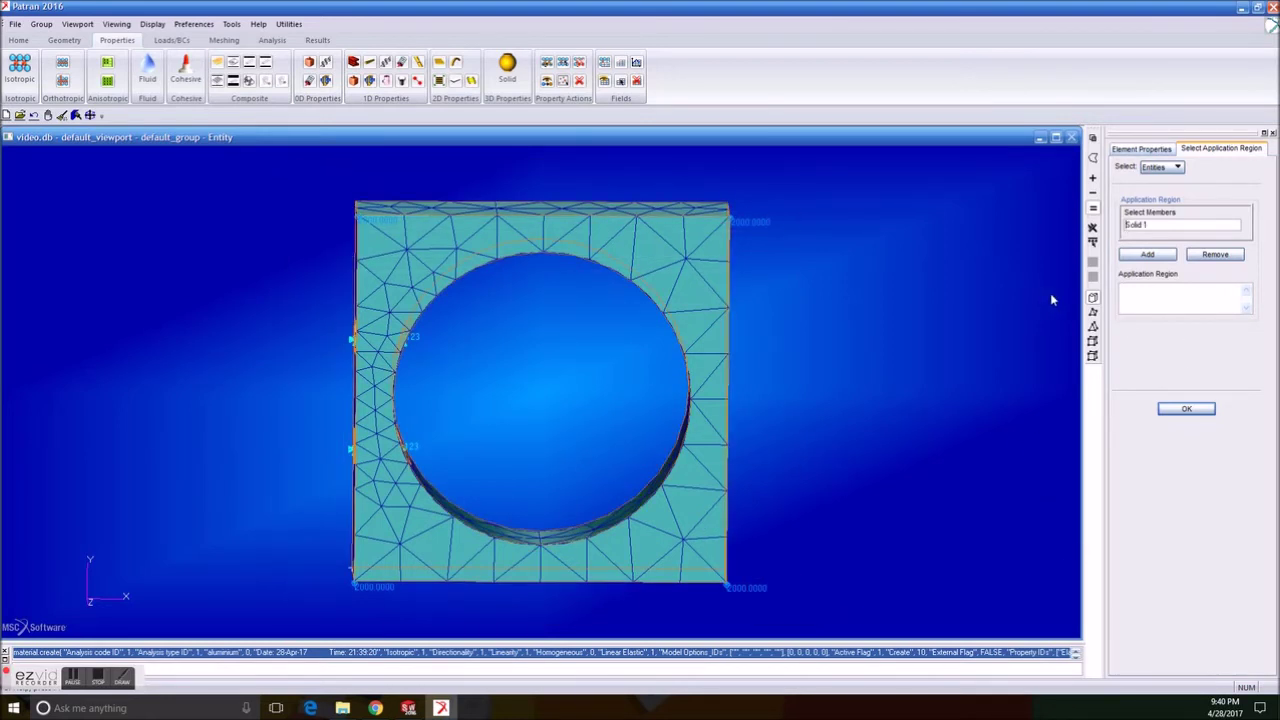
pyautogui.click(1147, 256)
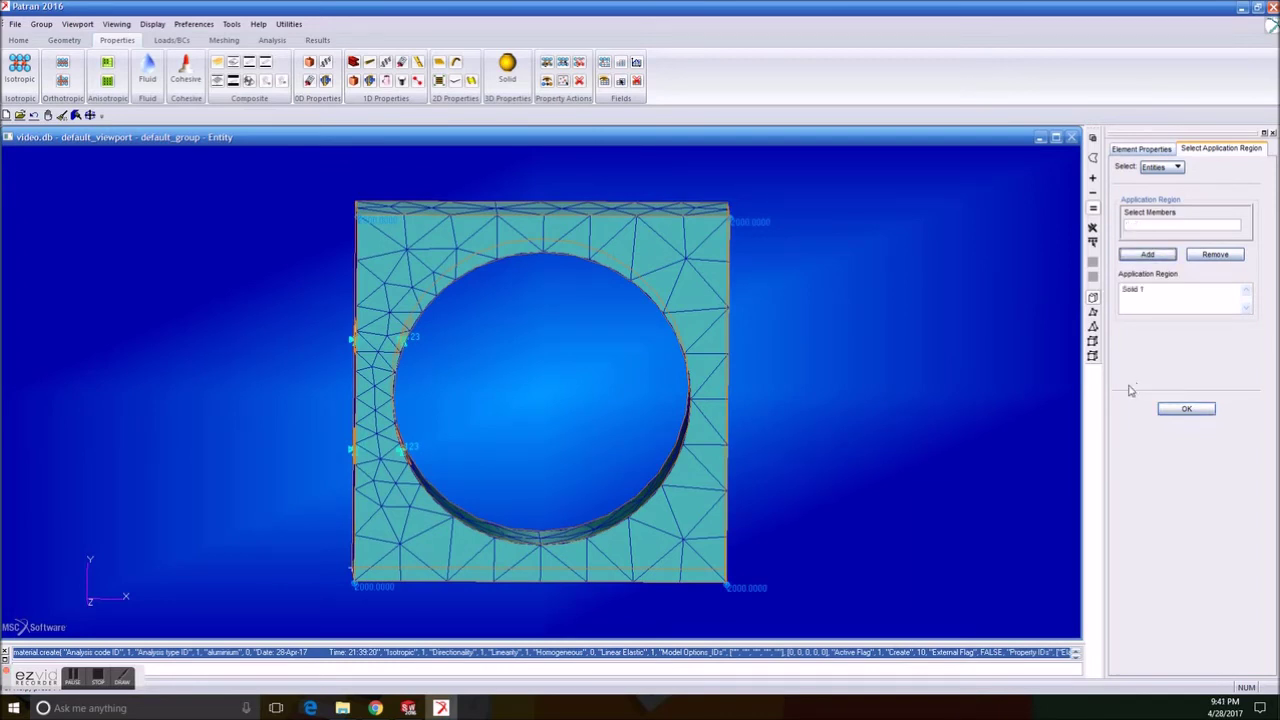
pyautogui.click(1188, 410)
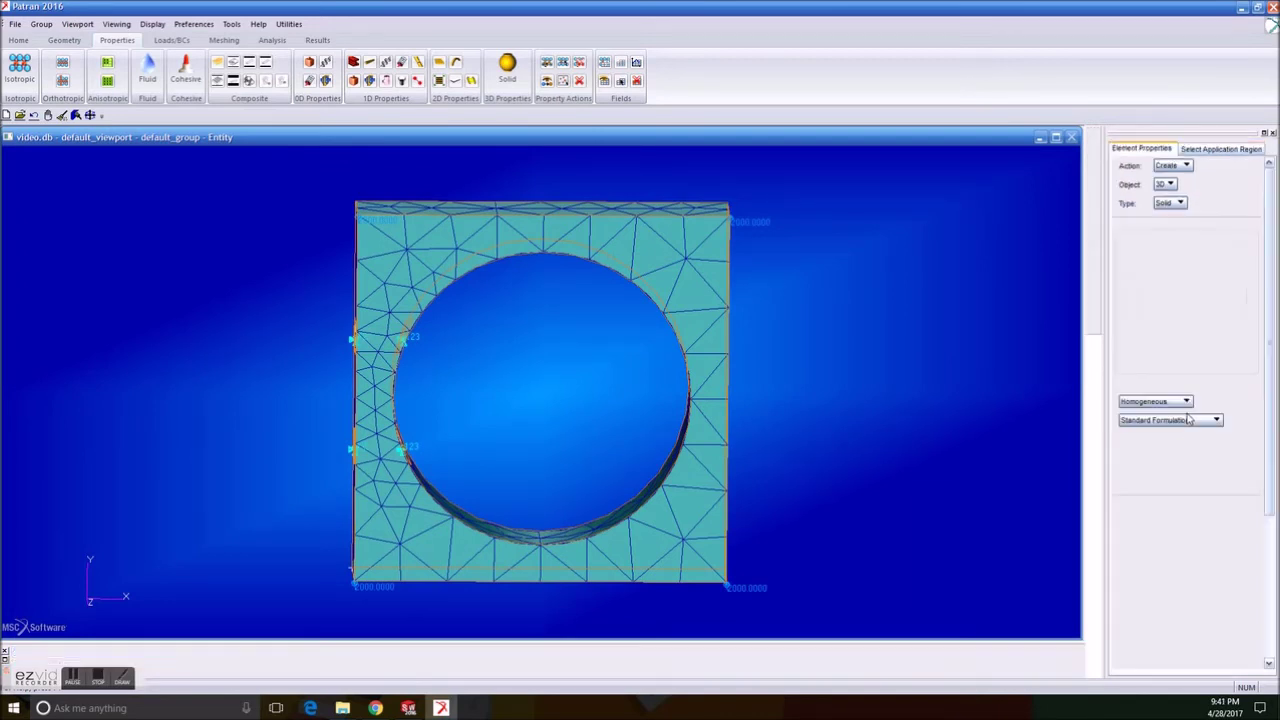
pyautogui.click(1180, 511)
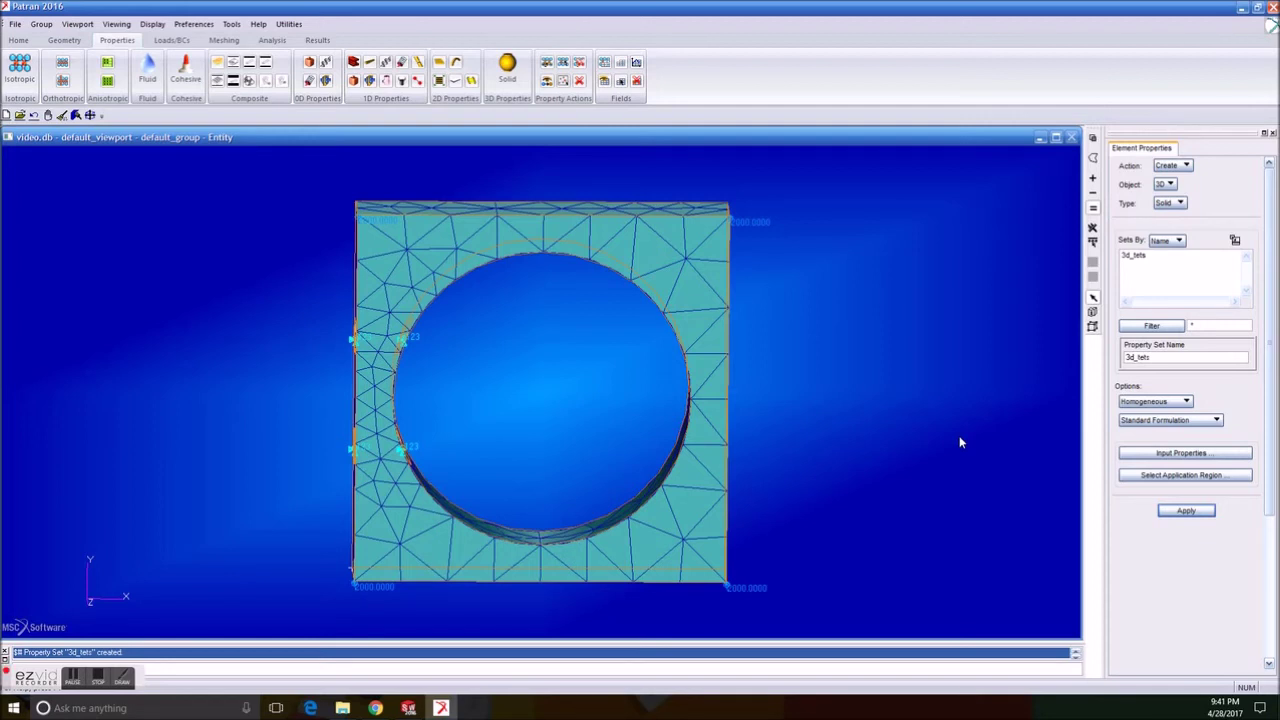
# In the Analysis settings, confirm LINEAR STATIC as the solution type for the full-run job
pyautogui.click(272, 40)
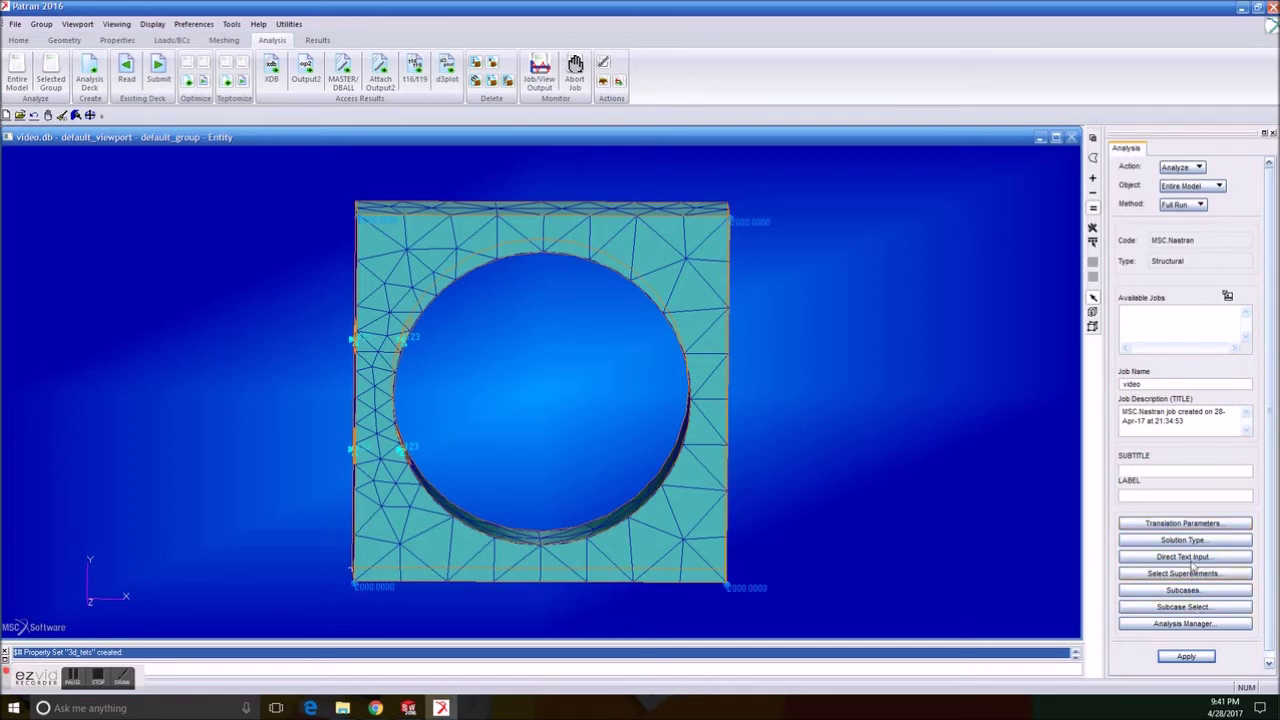
pyautogui.click(1198, 545)
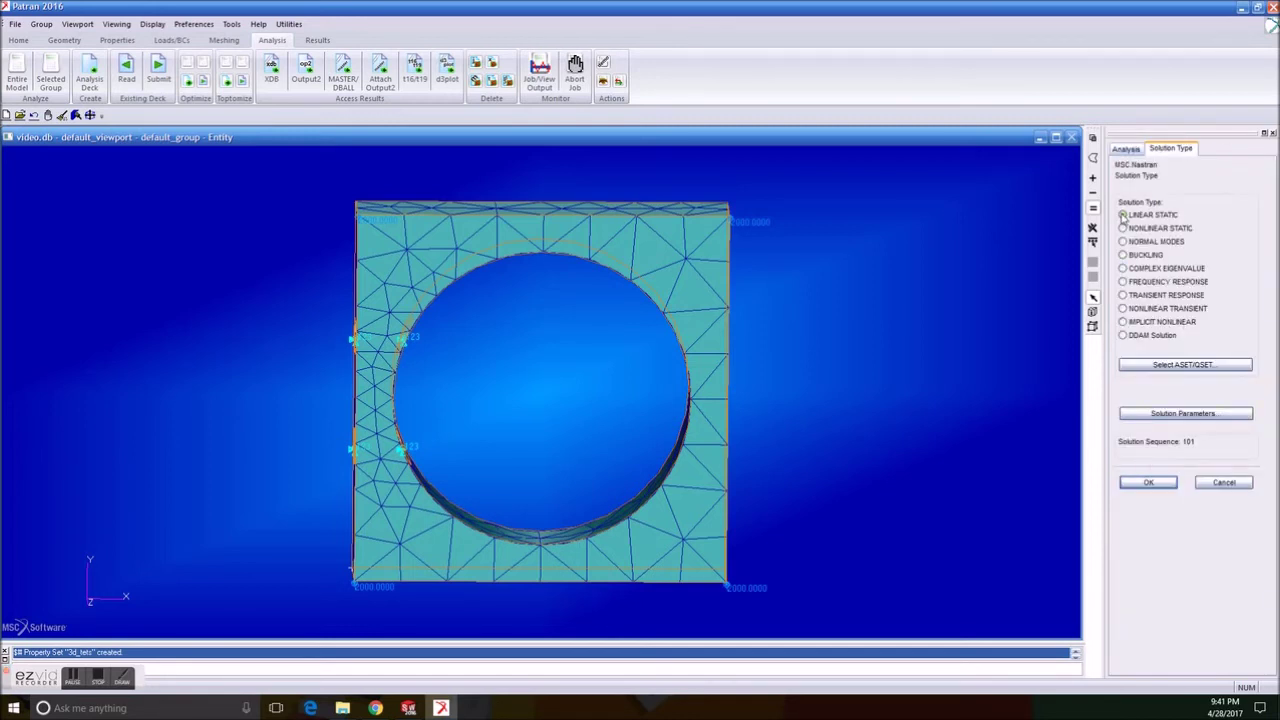
pyautogui.click(1169, 480)
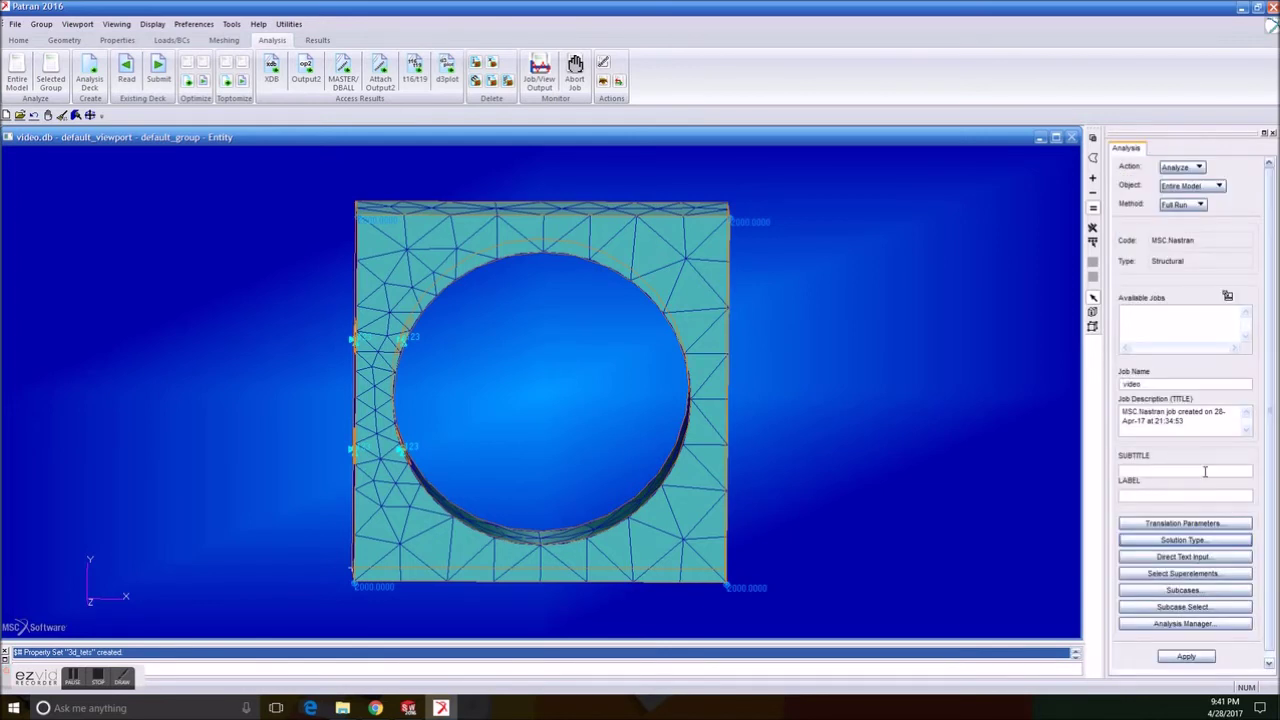
pyautogui.click(1188, 658)
# Submit the job, dismiss the error and Analysis Manager, and switch Action to Access Results
pyautogui.click(1186, 657)
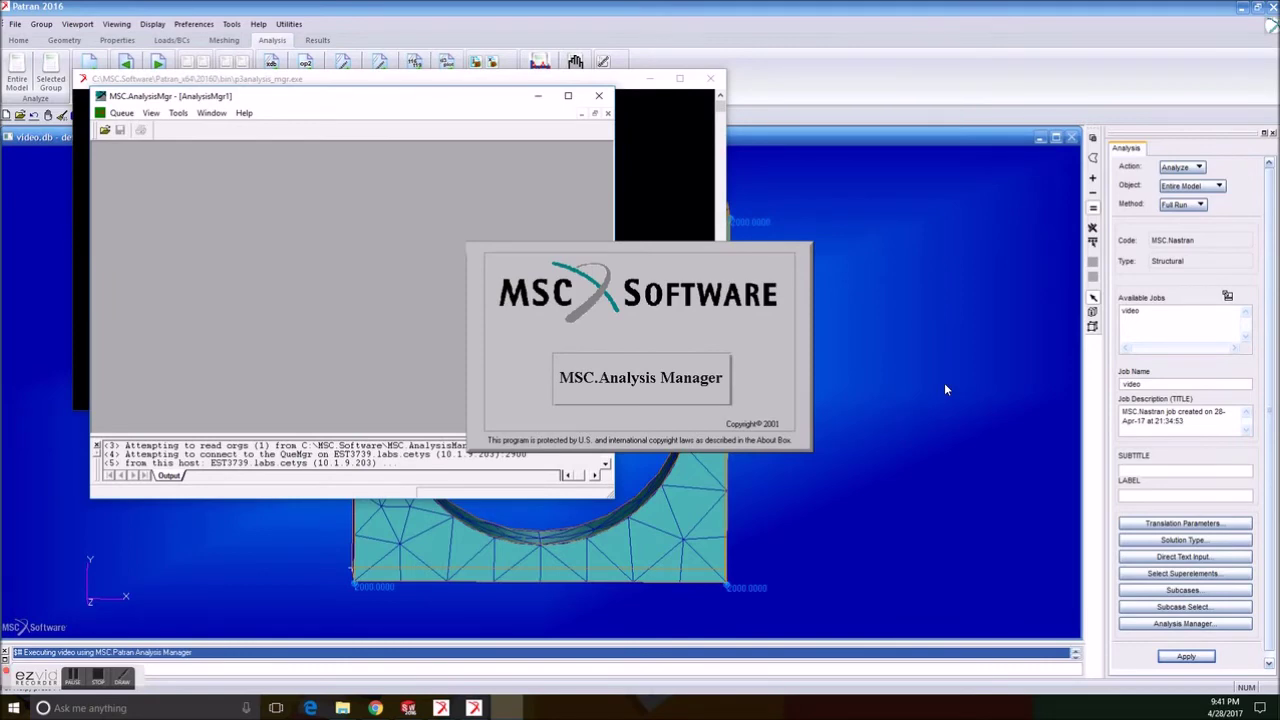
pyautogui.click(436, 331)
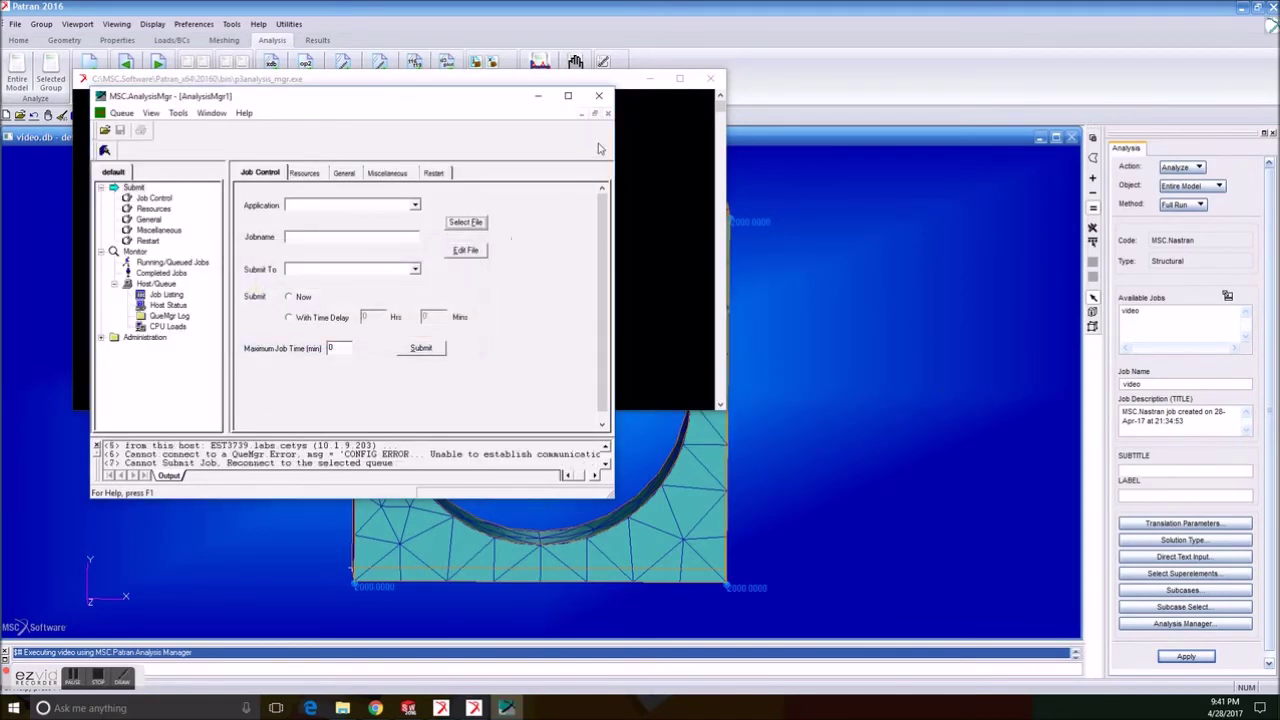
pyautogui.click(599, 96)
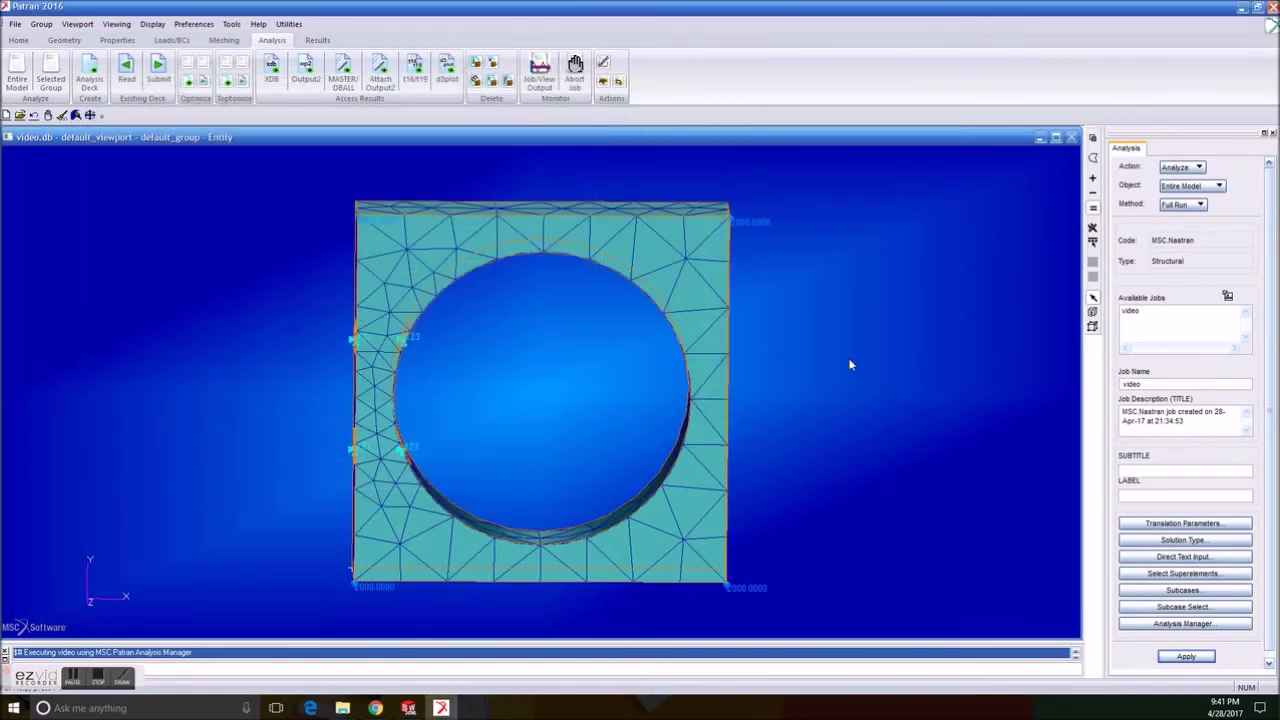
pyautogui.click(1193, 168)
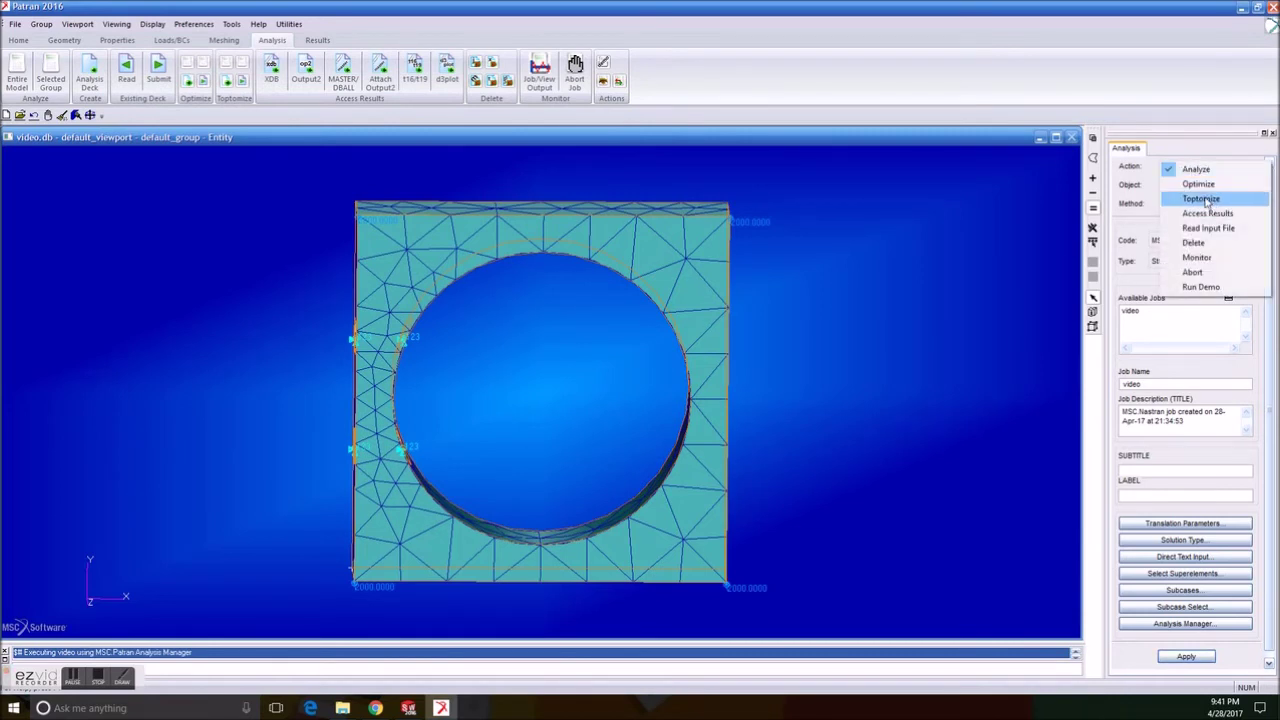
pyautogui.click(1198, 210)
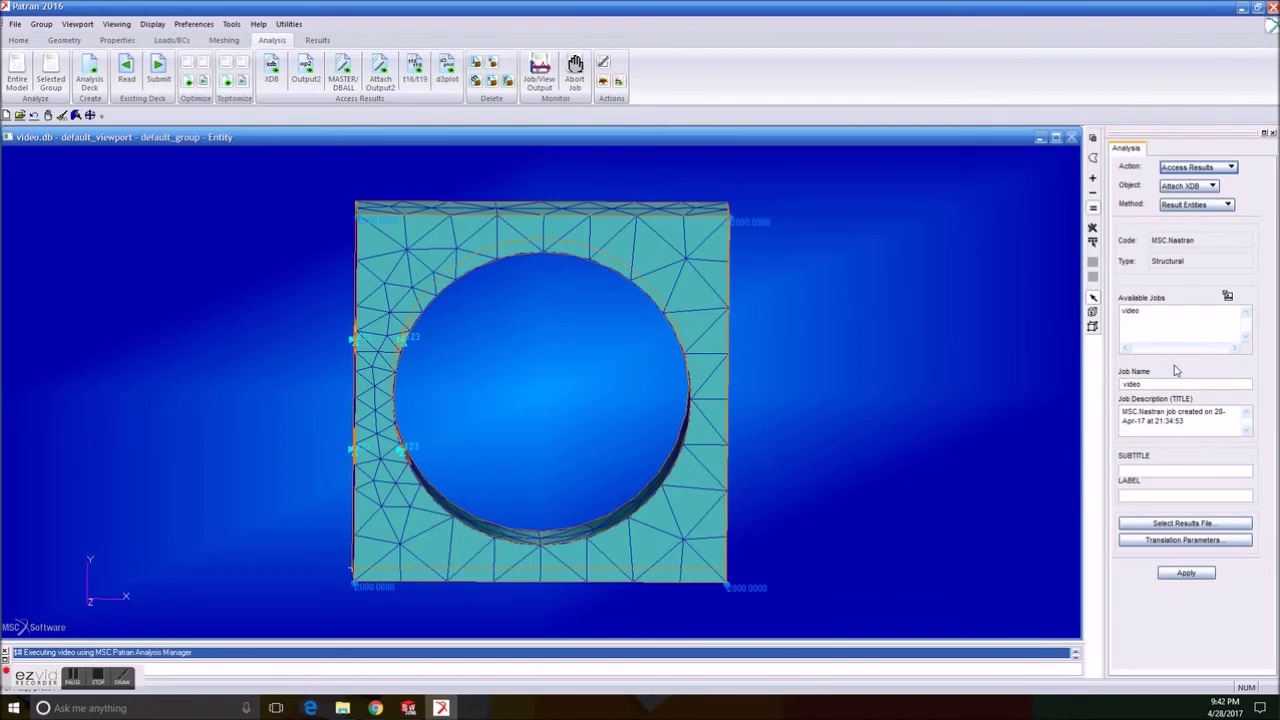
# Minimize Patran, the file explorer, SolidWorks and the browser to reveal the desktop
pyautogui.click(1193, 524)
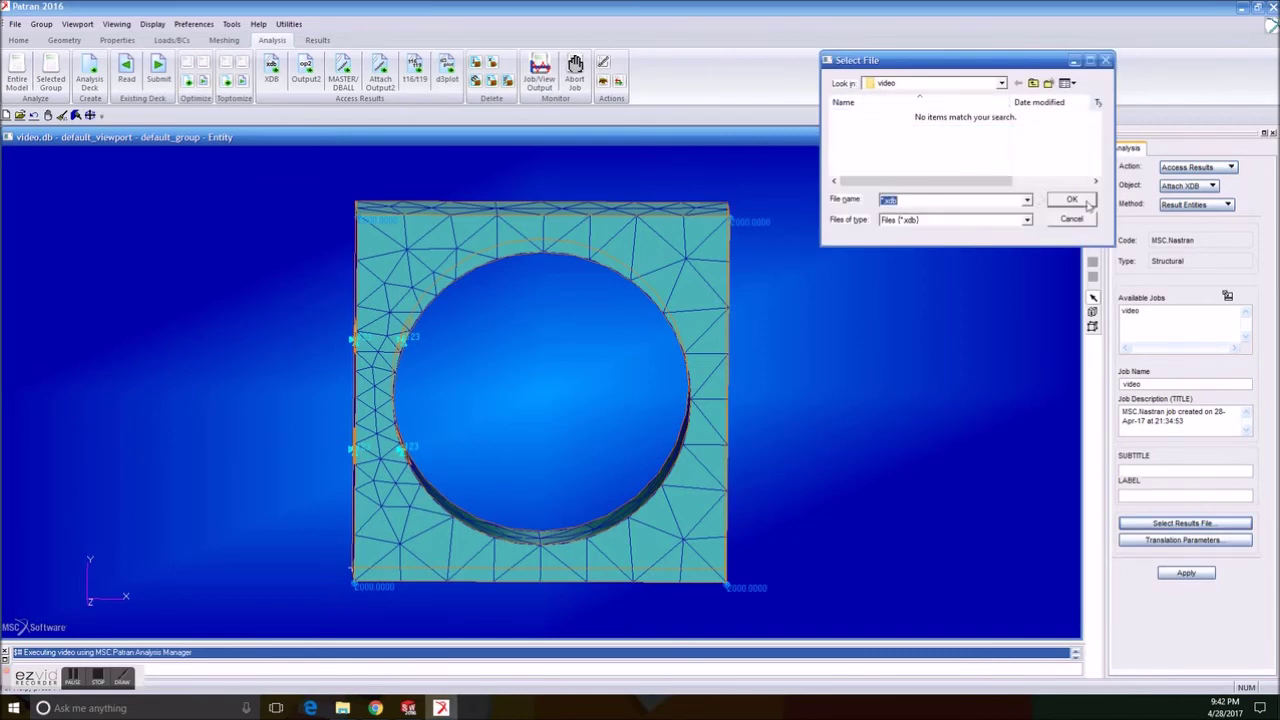
pyautogui.click(1240, 7)
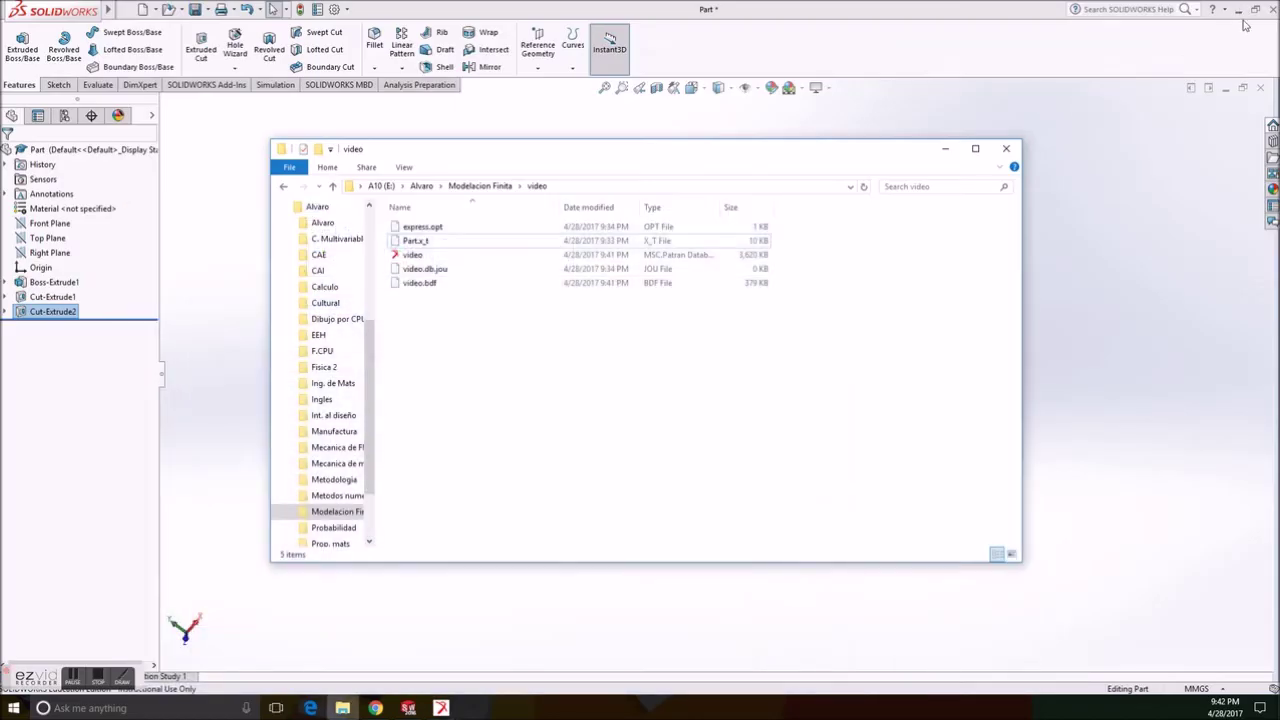
pyautogui.click(945, 148)
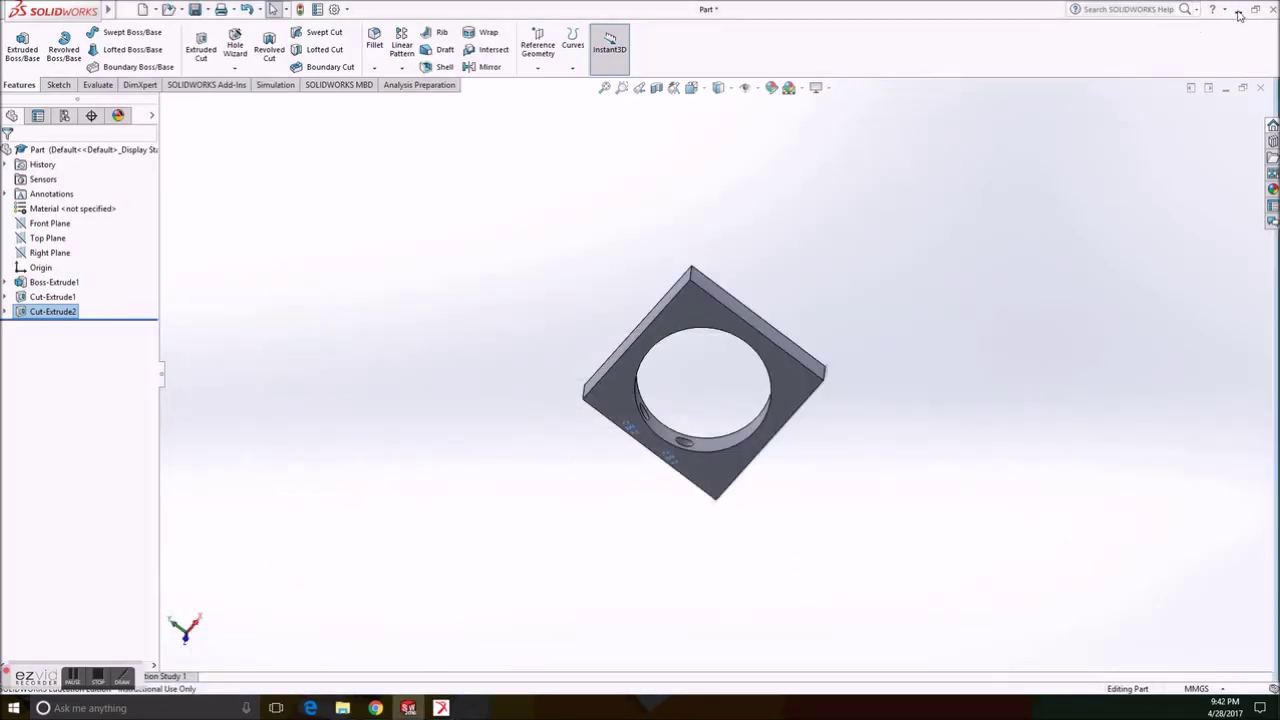
pyautogui.click(1240, 9)
pyautogui.click(1204, 7)
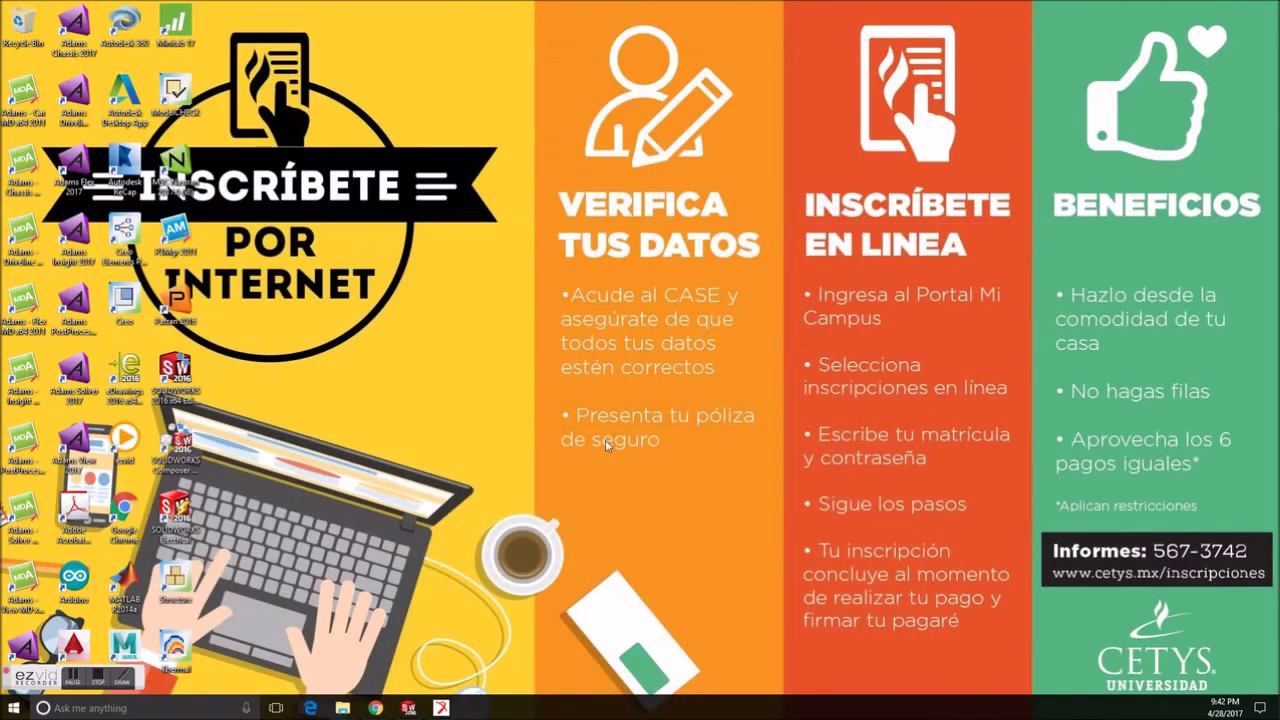
# Launch MSC Nastran, run the video.bdf input file, and return to Patran
pyautogui.doubleClick(175, 165)
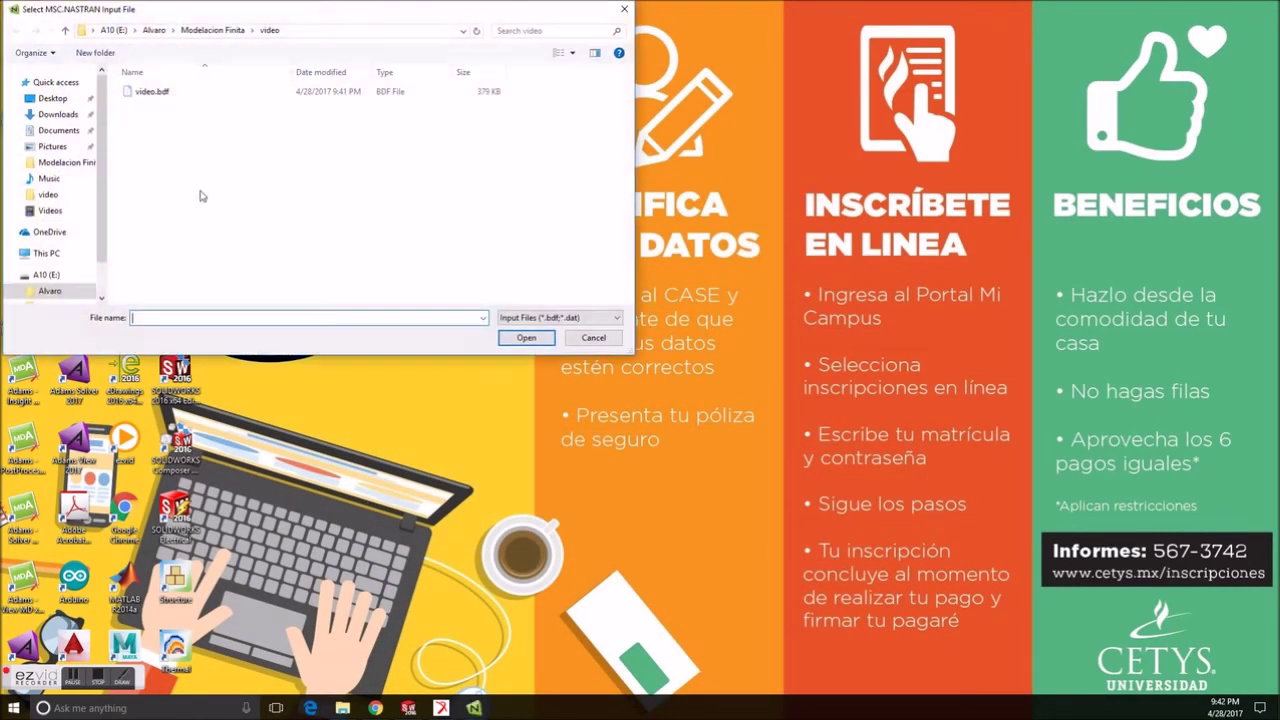
pyautogui.doubleClick(152, 91)
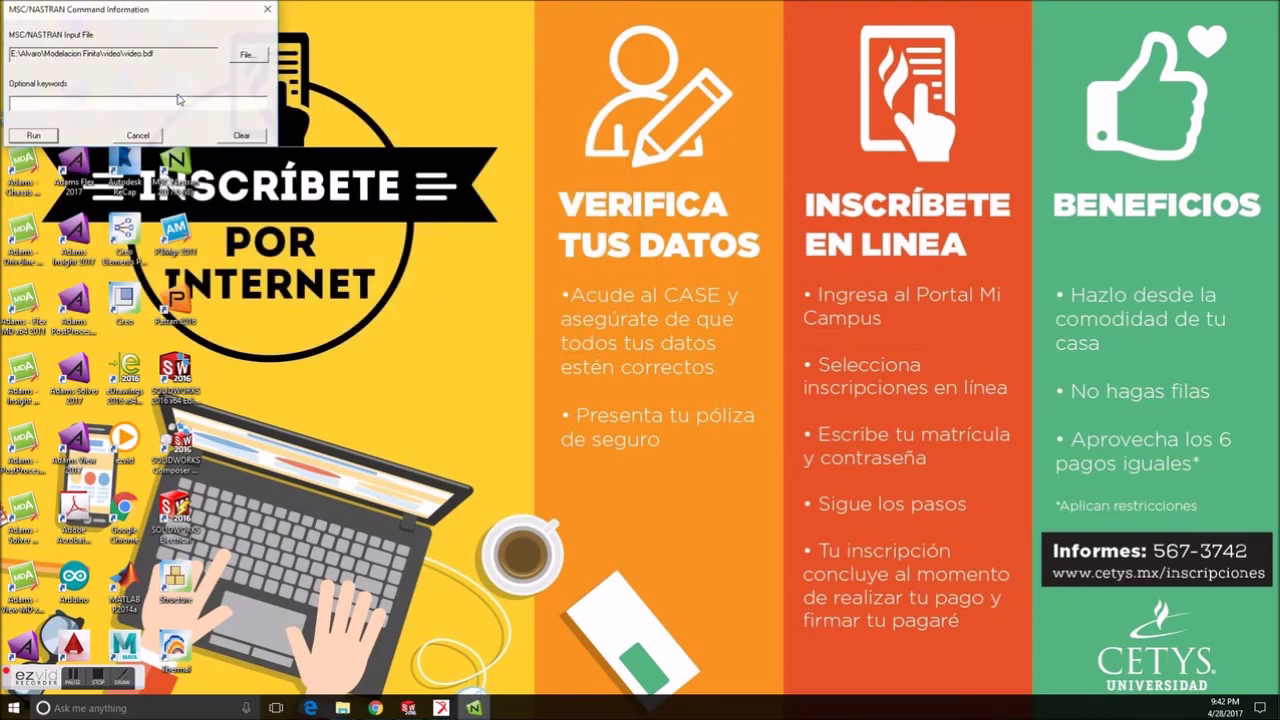
pyautogui.click(32, 135)
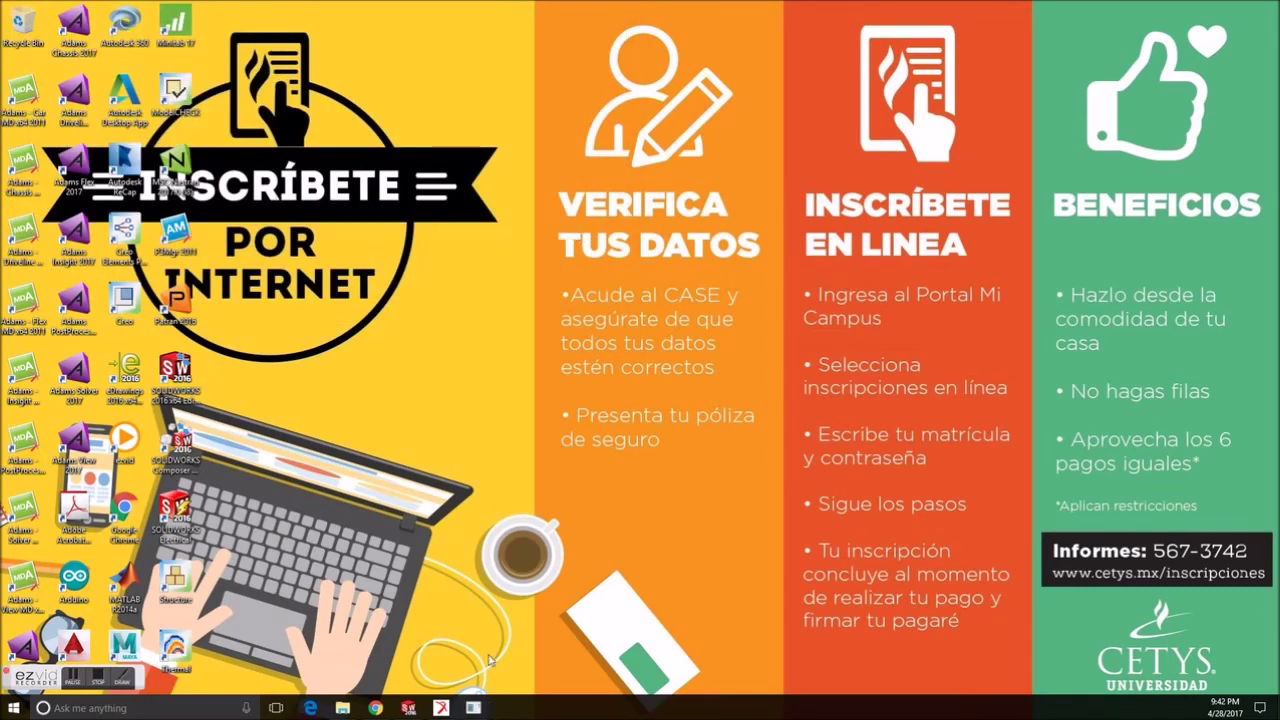
pyautogui.click(472, 708)
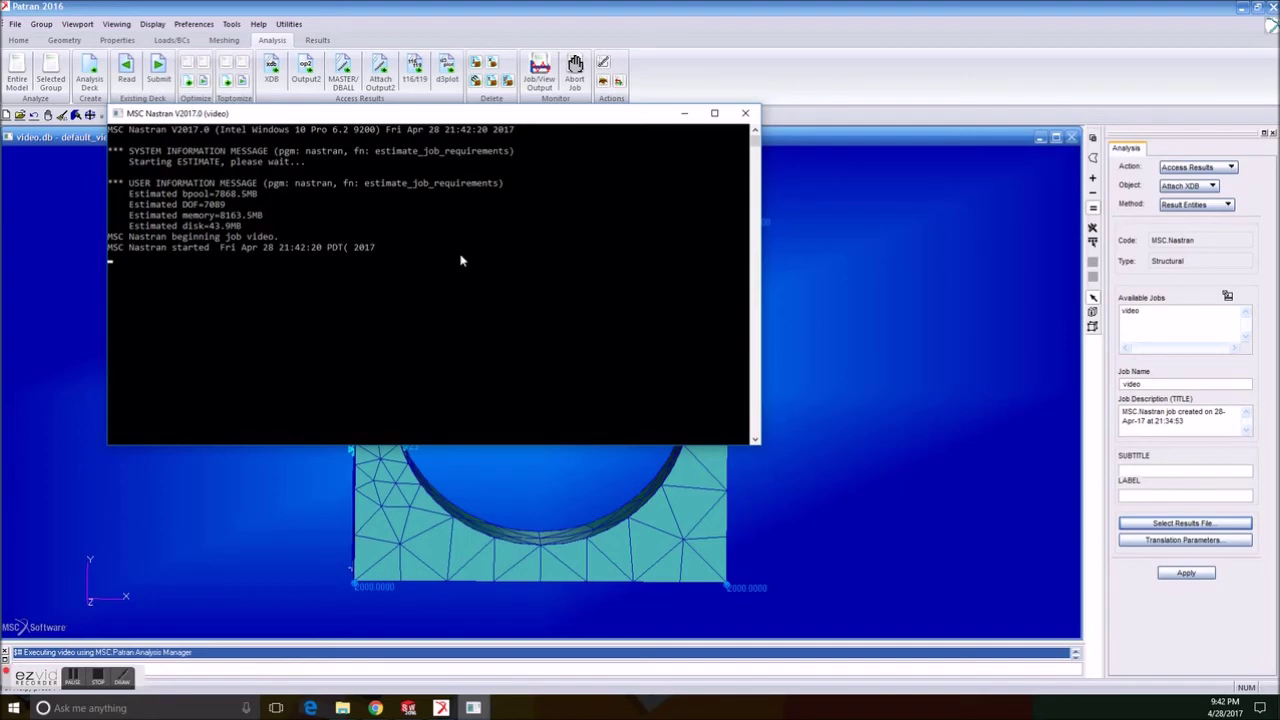
# Move the Nastran console aside, return to Patran, and browse to the video.xdb results file
pyautogui.moveTo(553, 118); pyautogui.dragTo(664, 127)
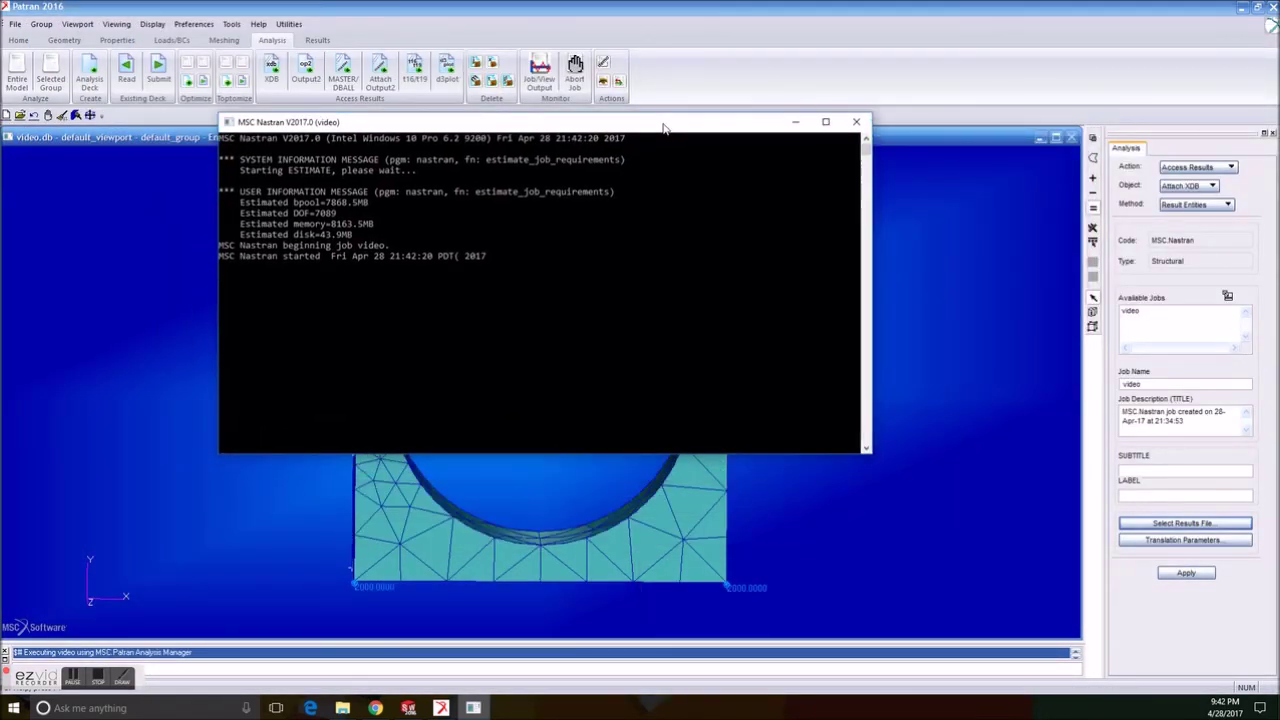
pyautogui.click(893, 36)
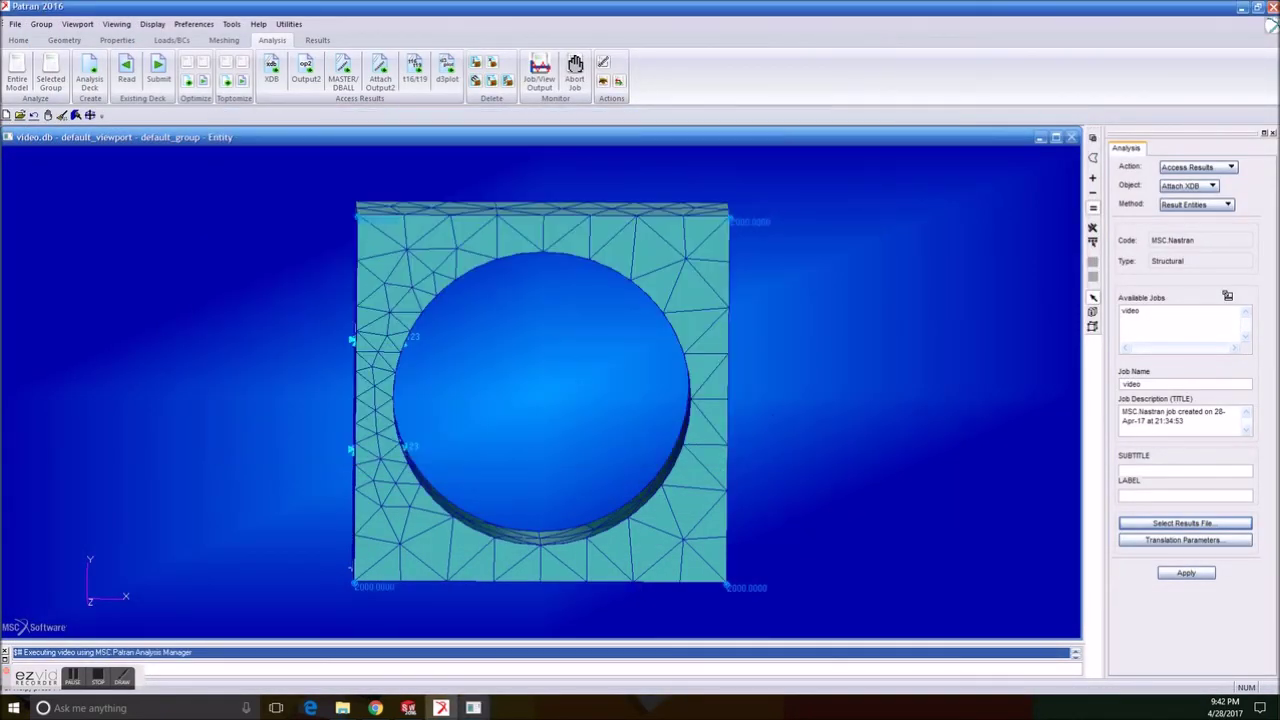
pyautogui.moveTo(473, 706)
pyautogui.click(1199, 523)
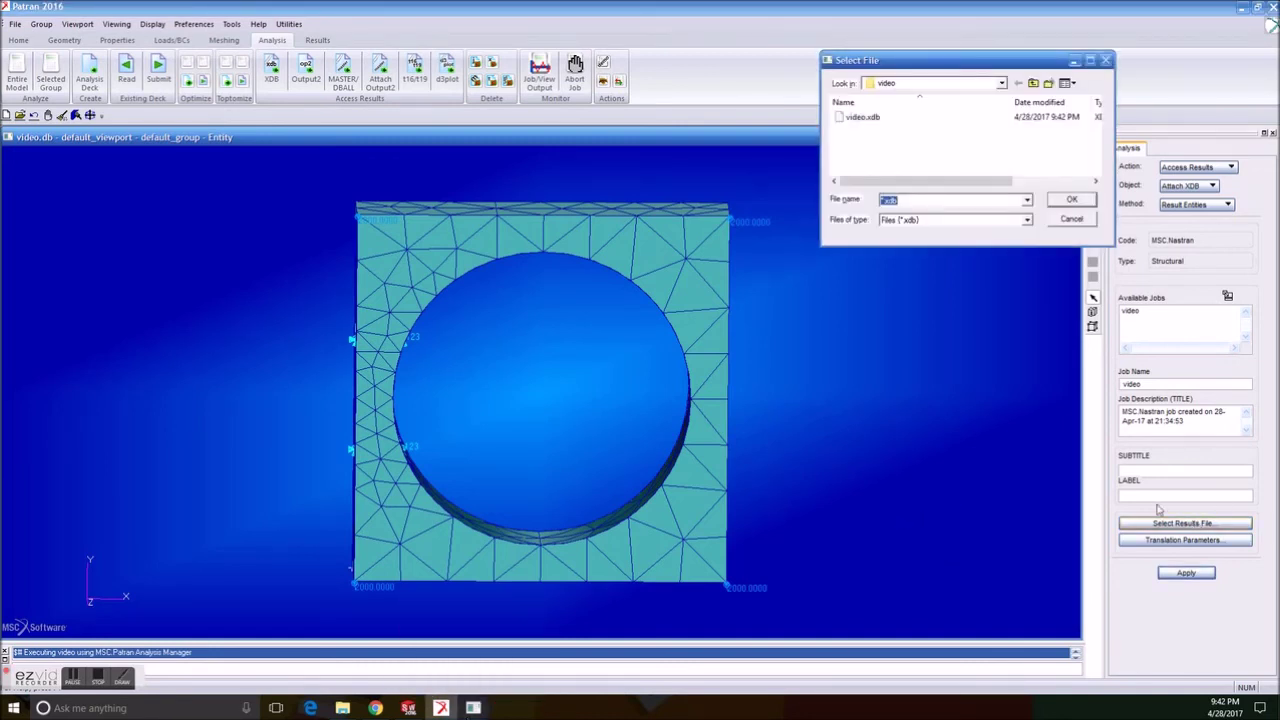
# Check the Nastran console, then confirm video.xdb and attach it to the model
pyautogui.click(473, 706)
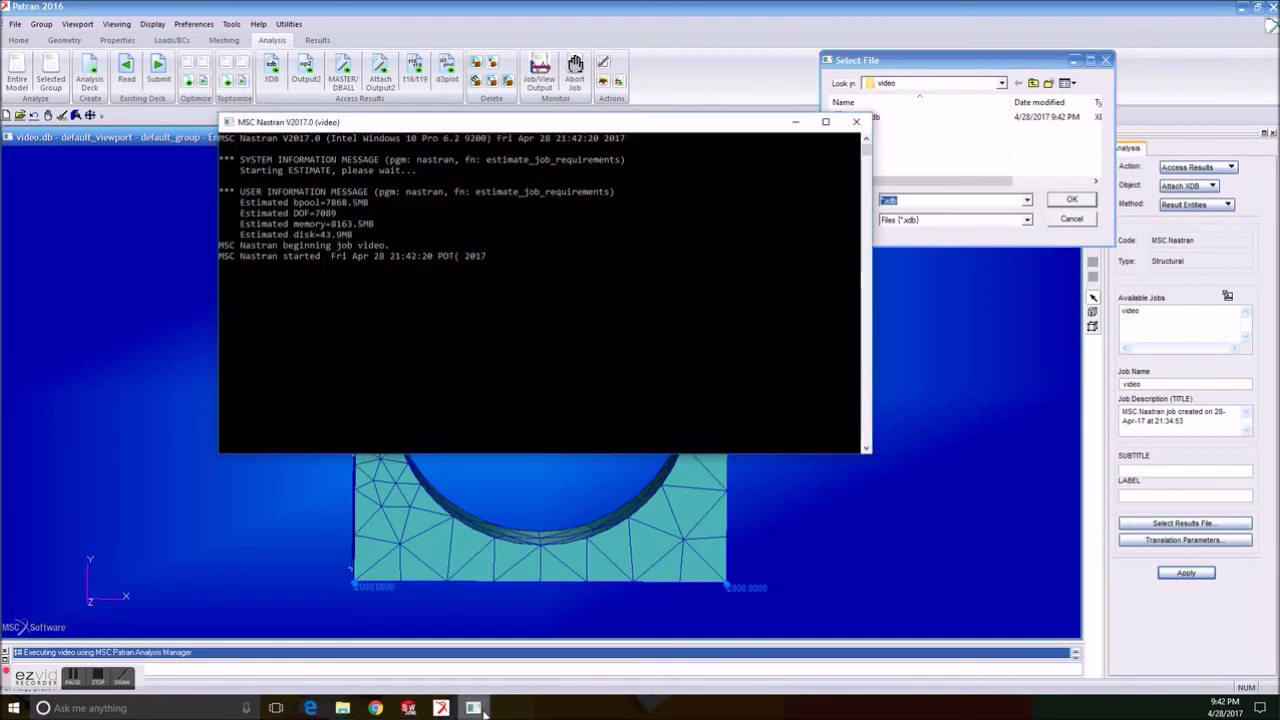
pyautogui.click(473, 706)
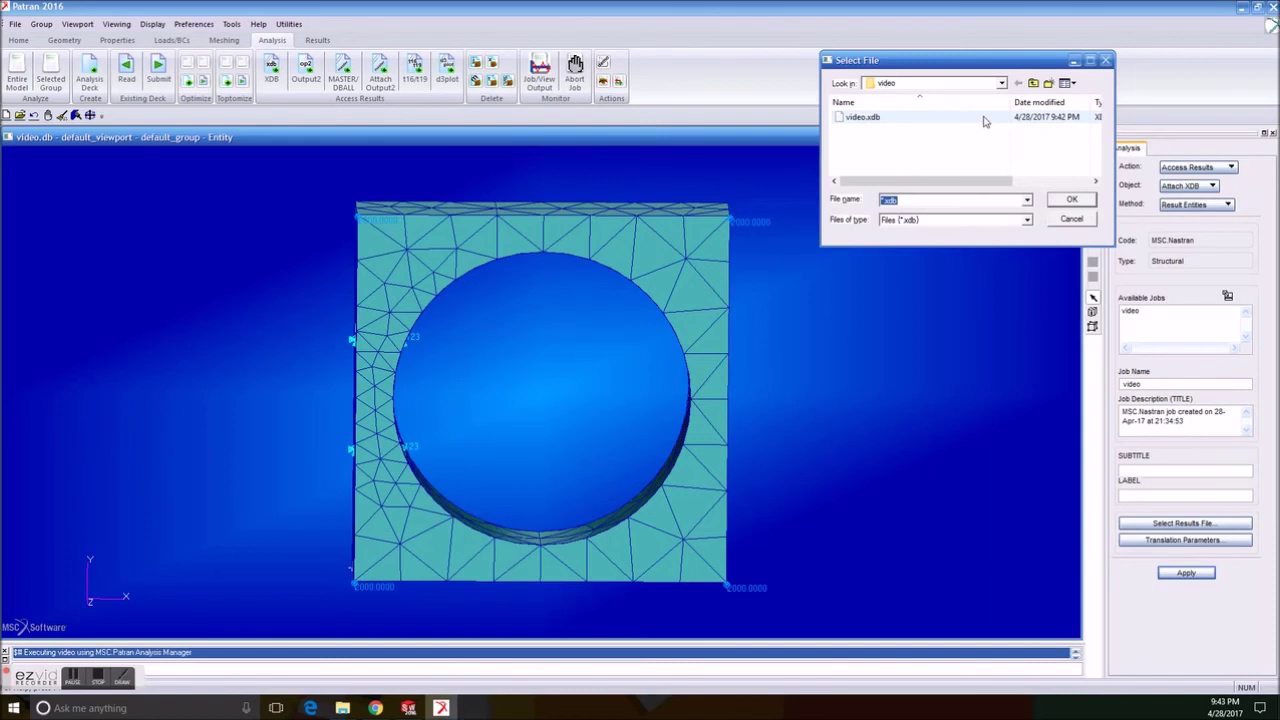
pyautogui.press('Escape')
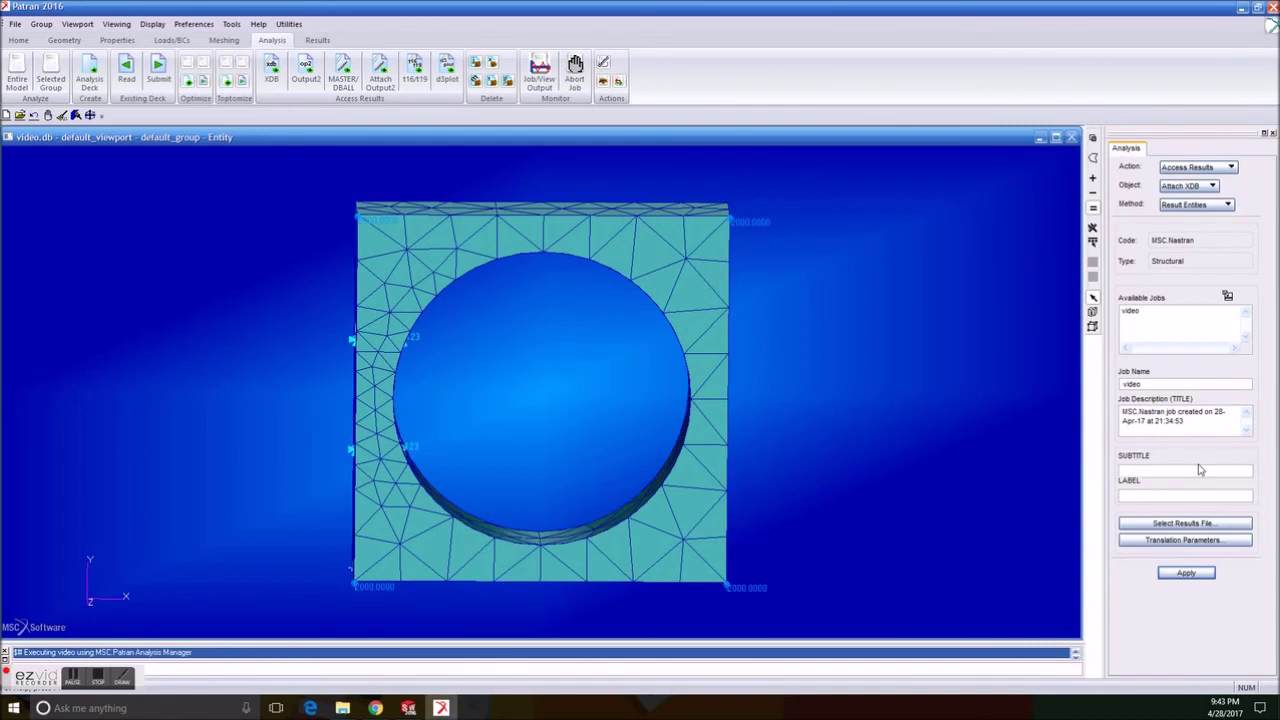
pyautogui.click(1189, 577)
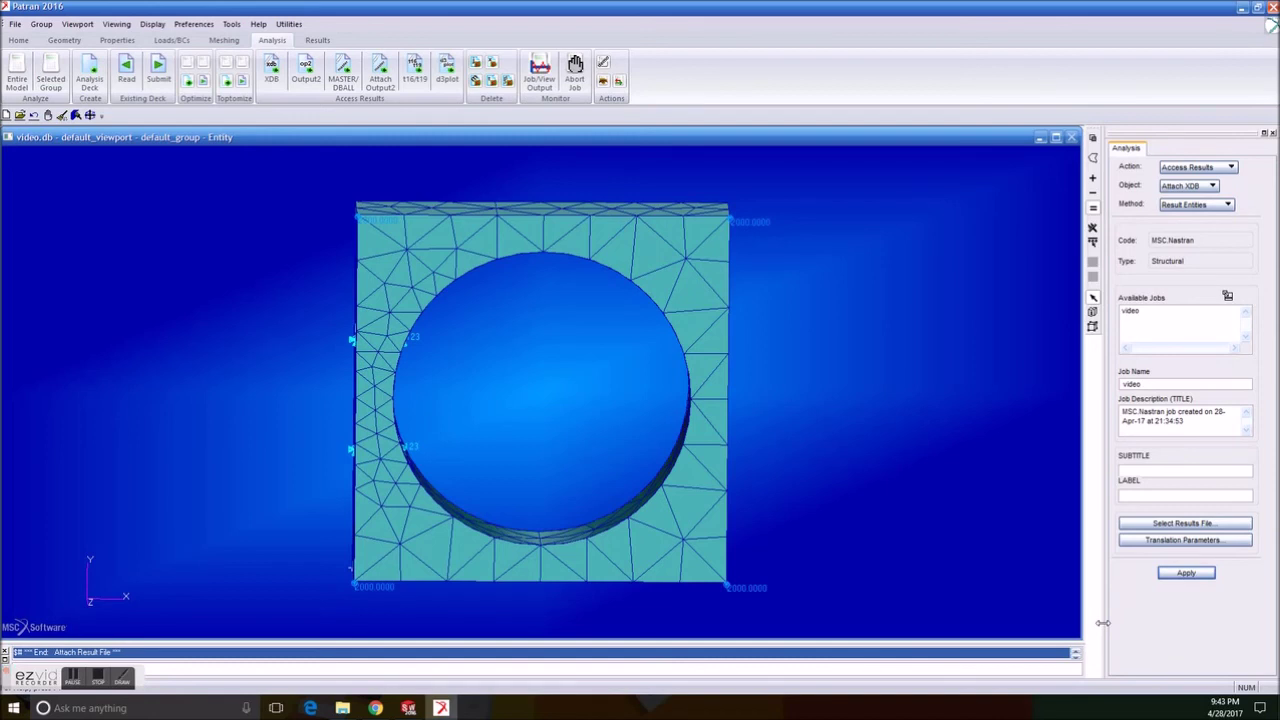
# Create a Deformation results plot of translational Displacements for the plate
pyautogui.click(317, 40)
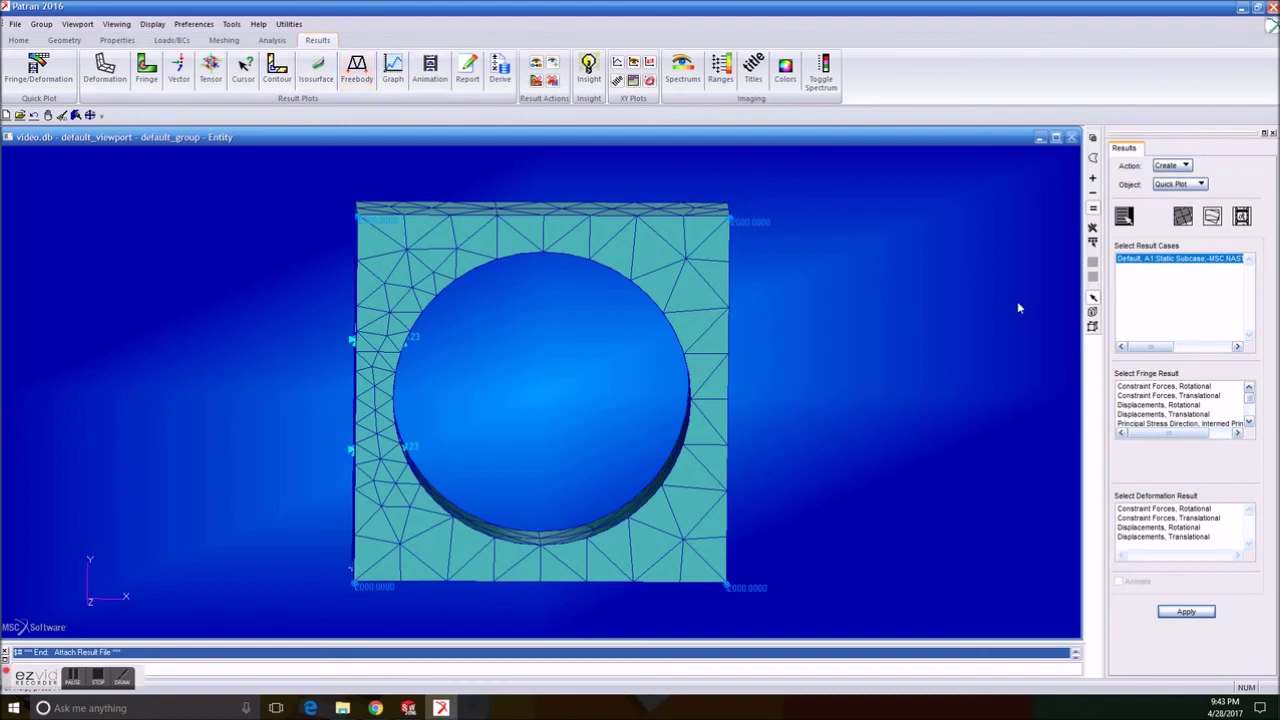
pyautogui.click(1183, 183)
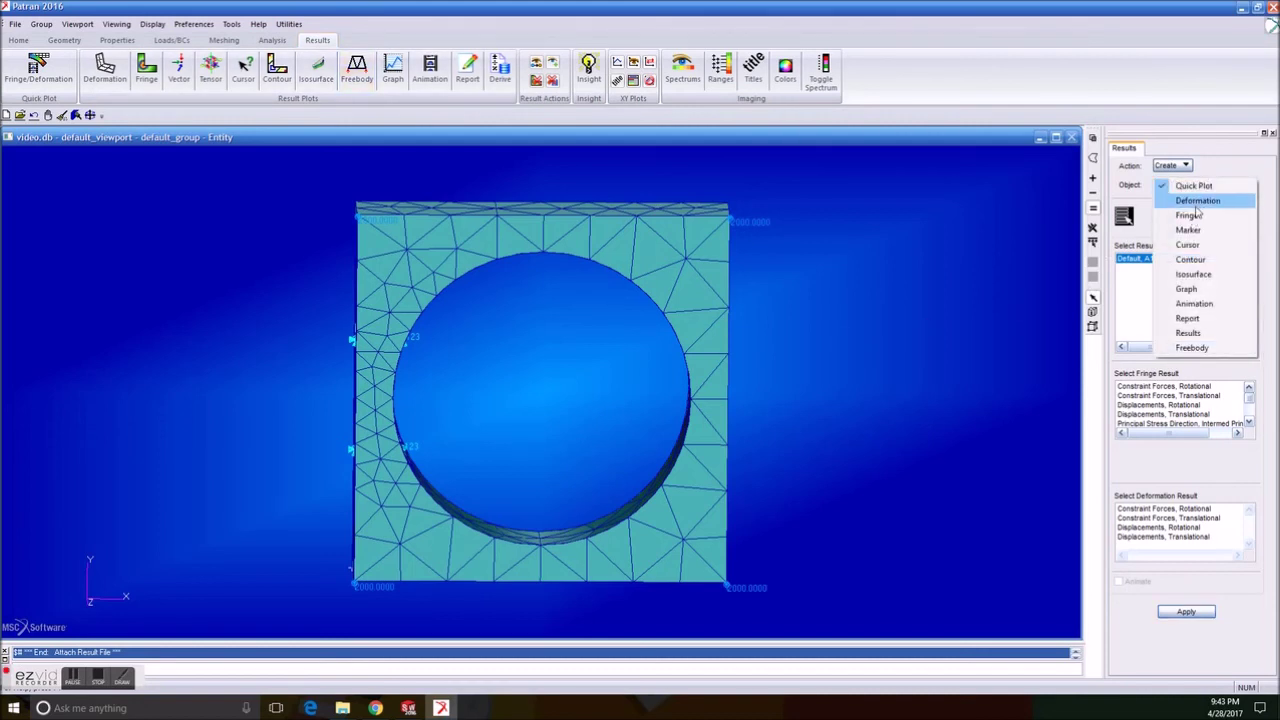
pyautogui.click(1180, 200)
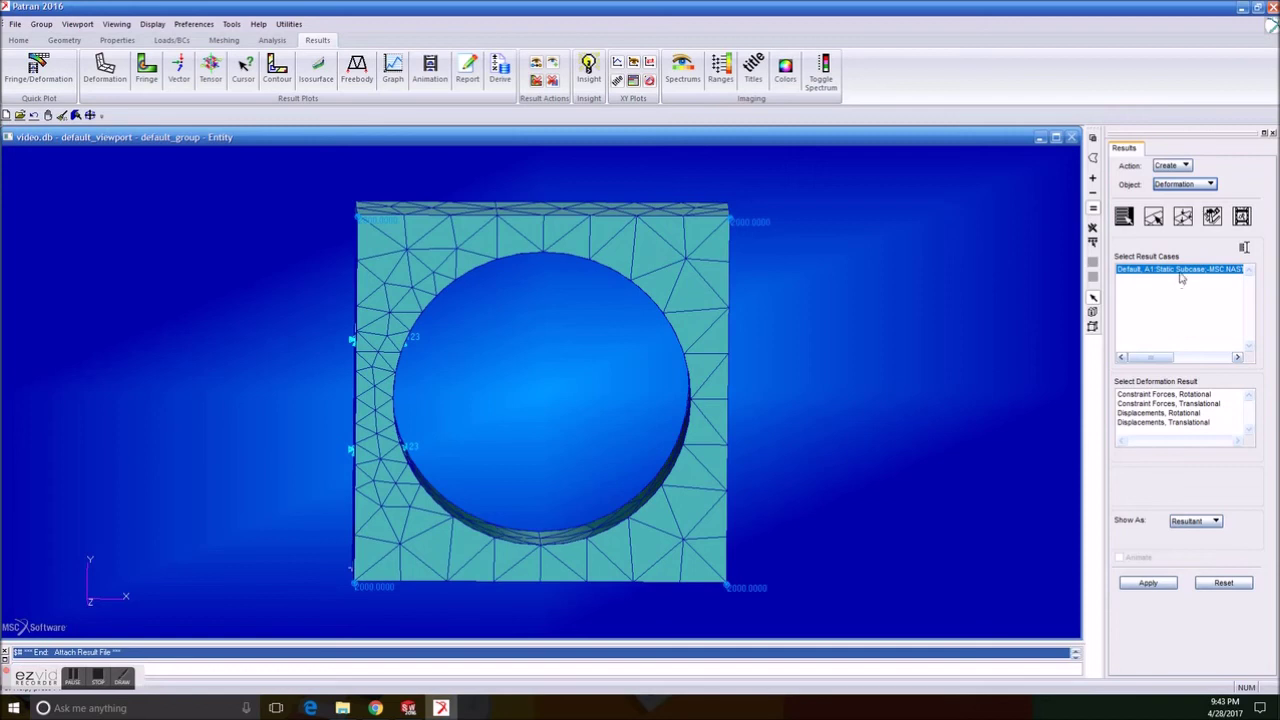
pyautogui.click(1188, 421)
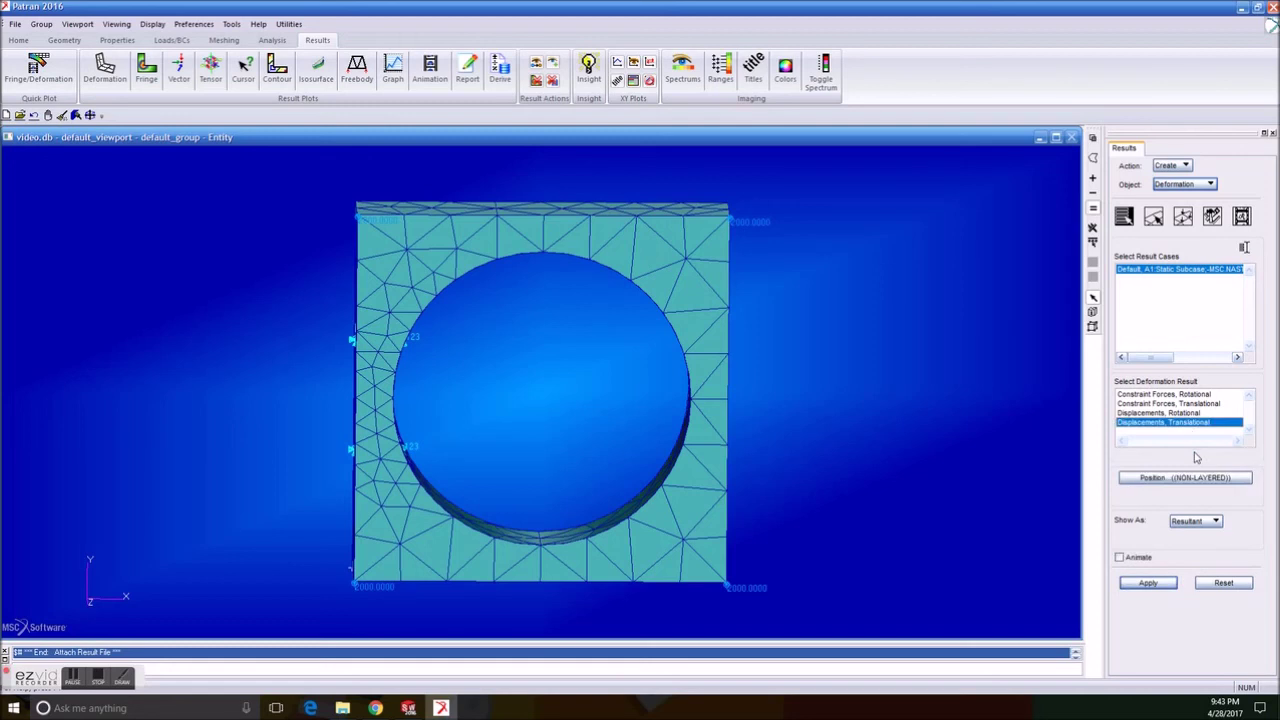
pyautogui.click(1155, 587)
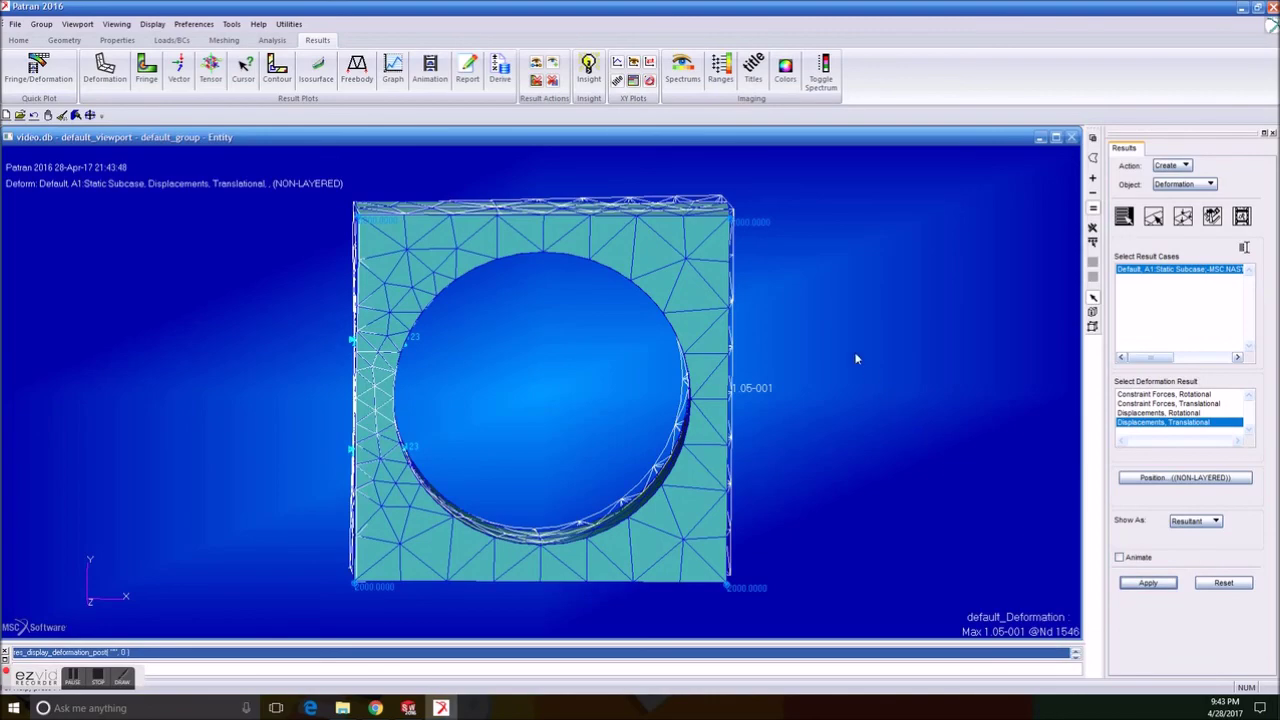
# Rotate the plate into a 3D view and animate the translational displacement deformation
pyautogui.moveTo(845, 338)
pyautogui.mouseDown(button='middle')
pyautogui.moveTo(846, 392)
pyautogui.moveTo(845, 347)
pyautogui.mouseUp(button='middle')
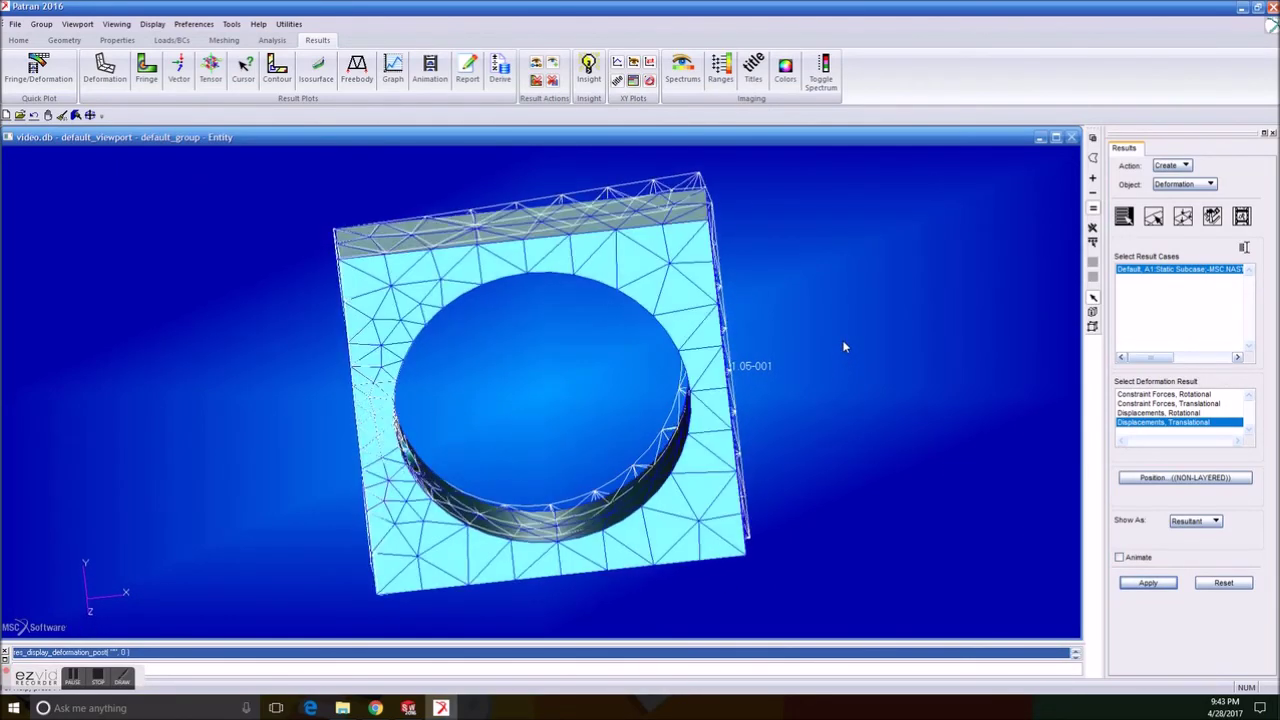
pyautogui.click(1136, 558)
pyautogui.click(1148, 582)
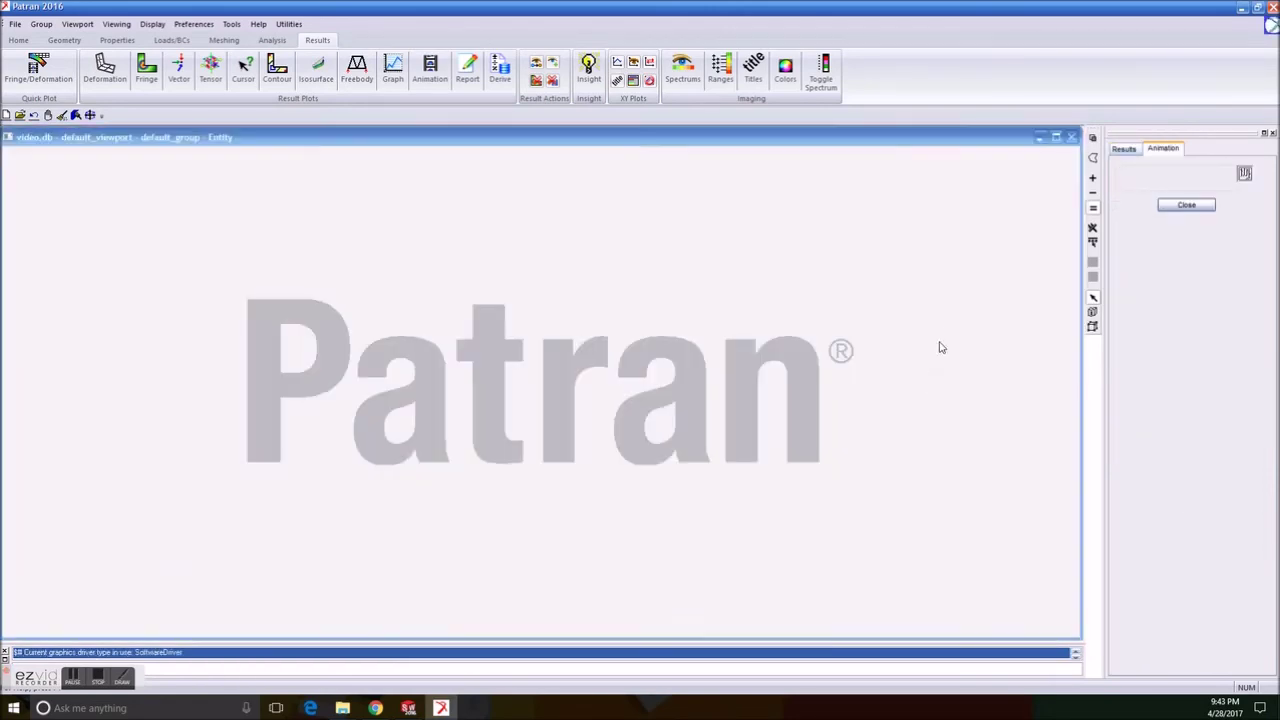